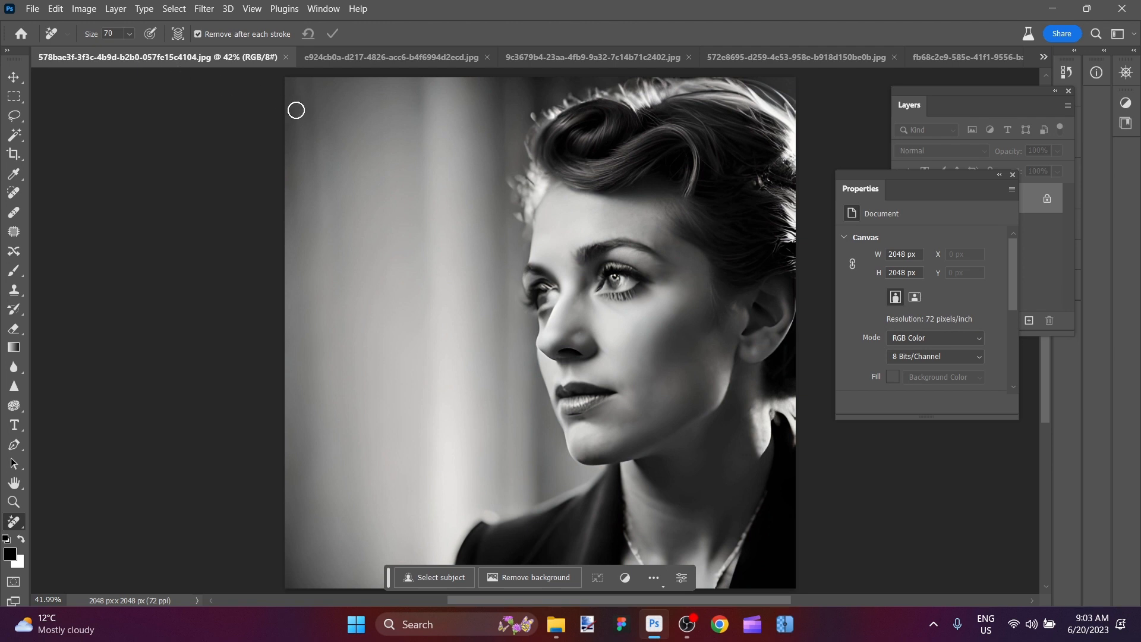
# Step: Apply the Colorize neural filter with auto color to the side-facing portrait 578bae3f, output to the current layer
pyautogui.click(431, 58)
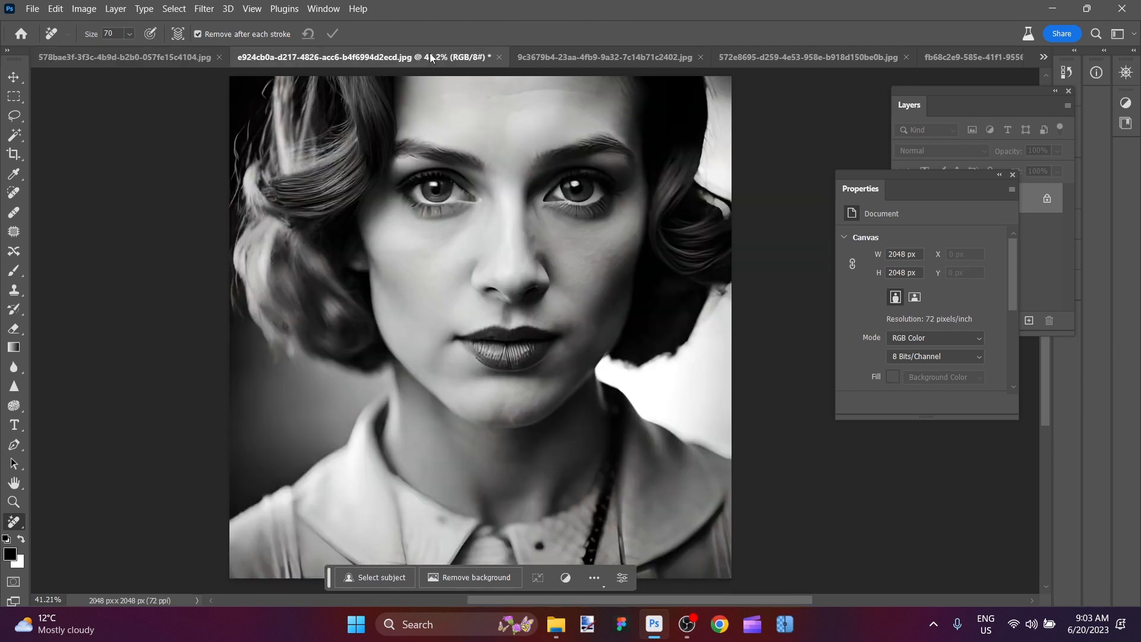
pyautogui.click(566, 57)
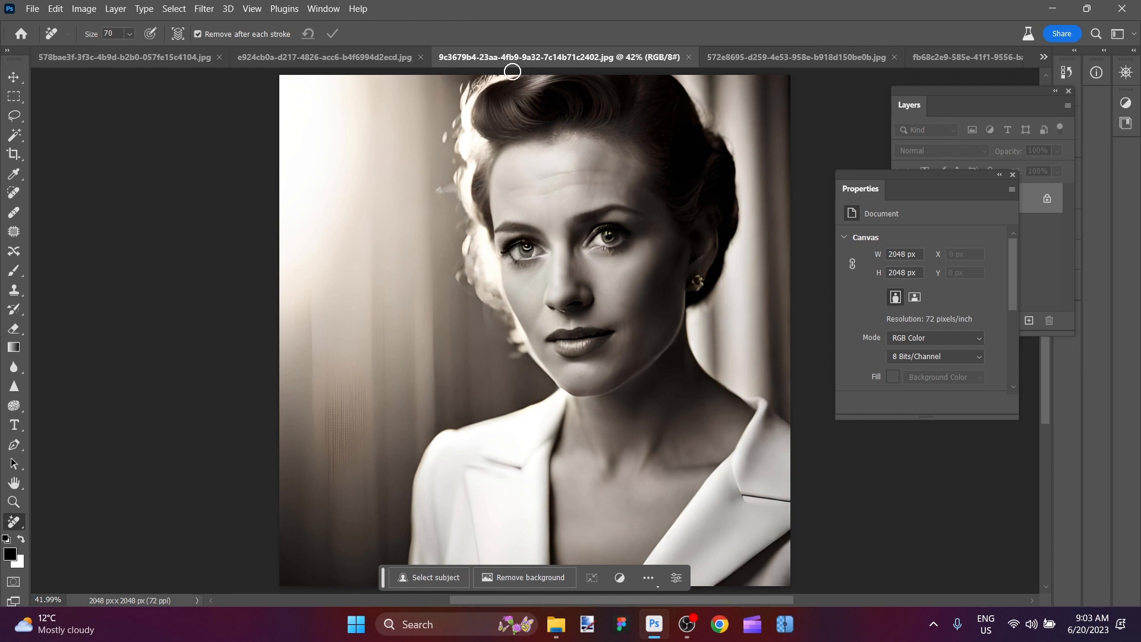
pyautogui.click(190, 56)
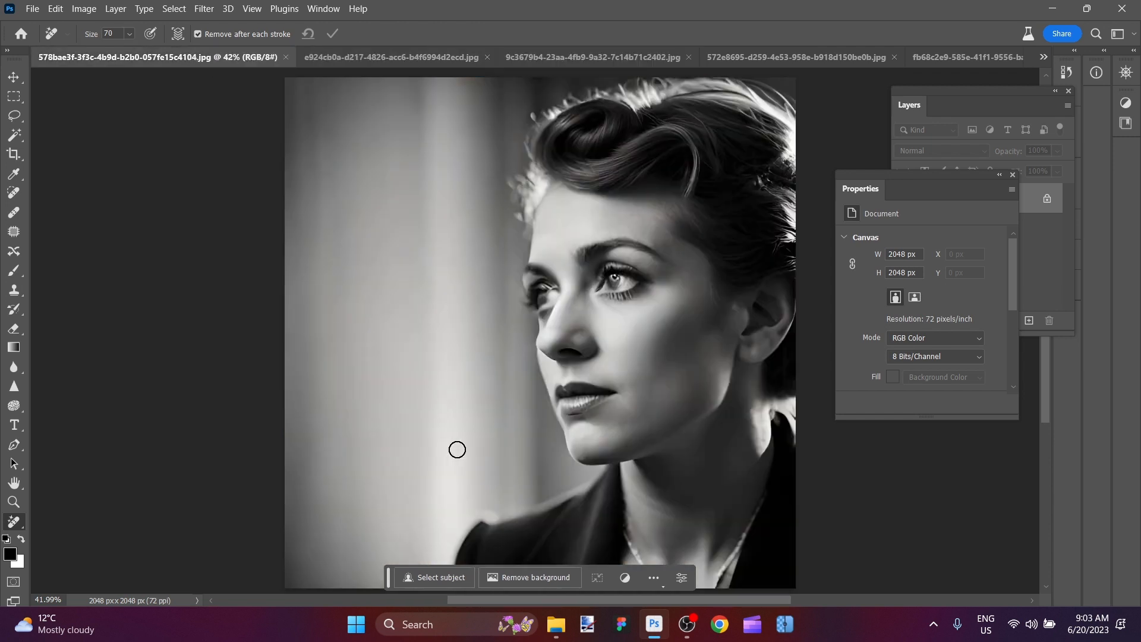
pyautogui.moveTo(544, 601); pyautogui.dragTo(577, 601)
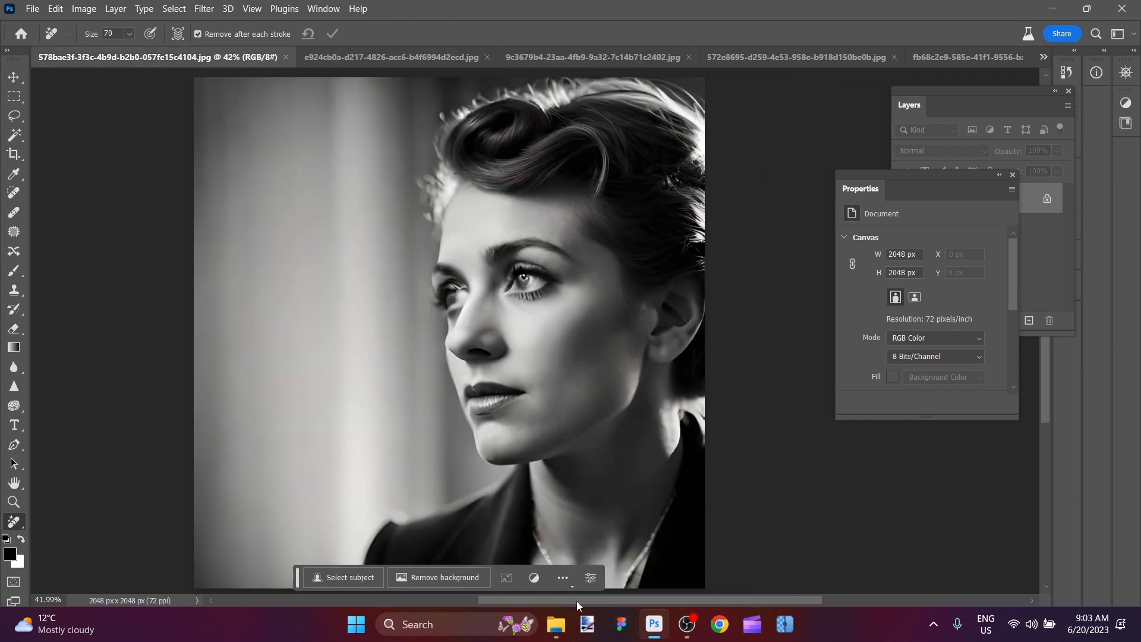
pyautogui.click(205, 9)
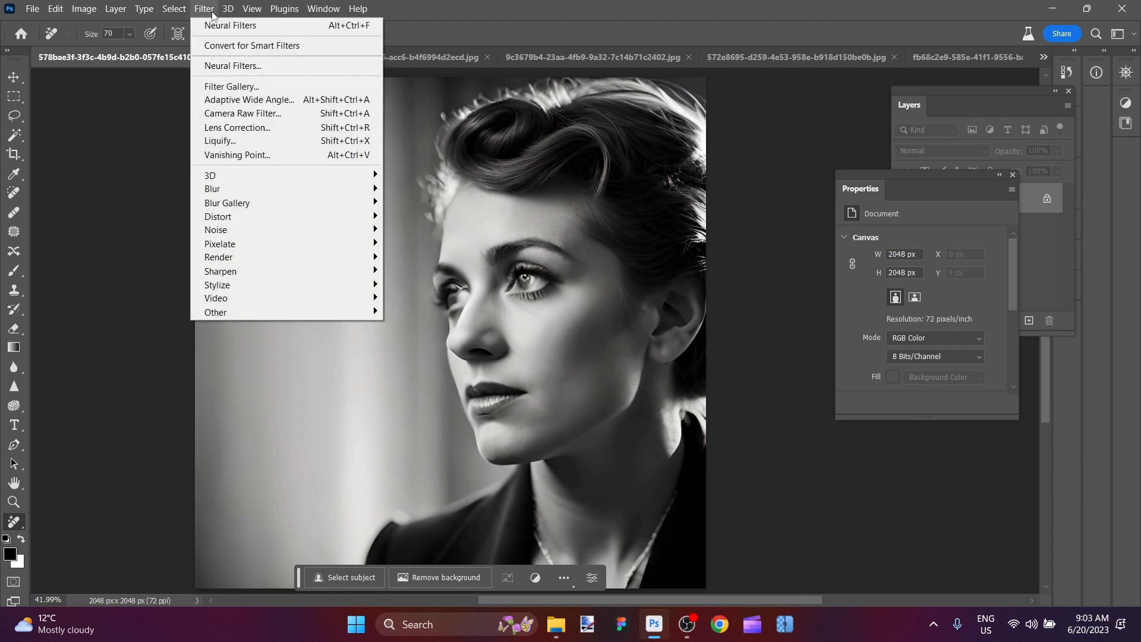
pyautogui.click(242, 66)
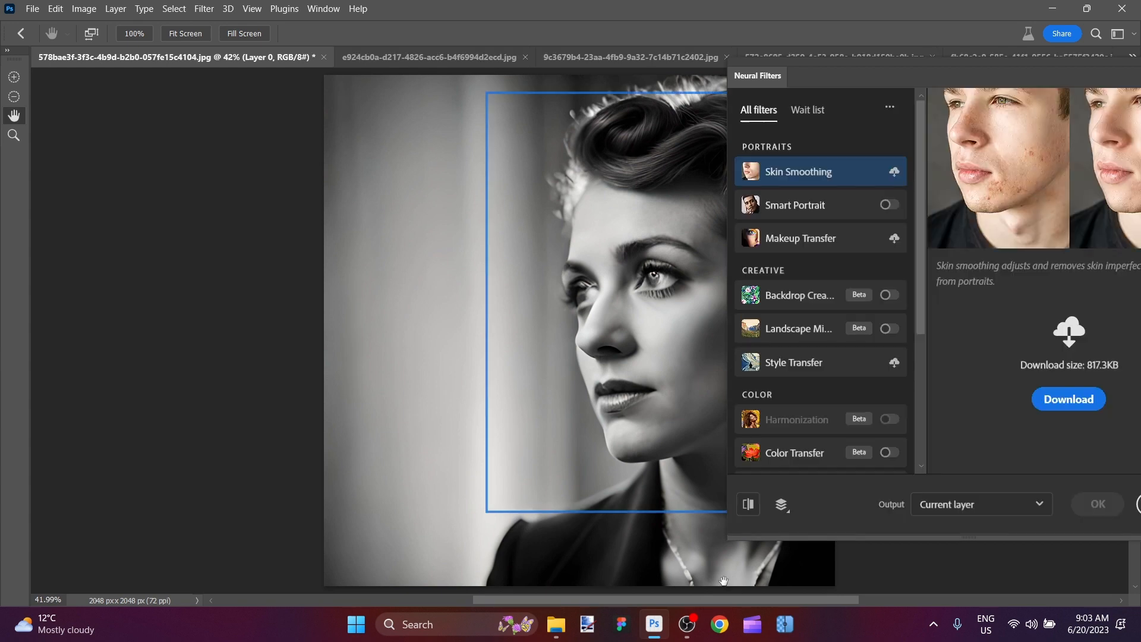
pyautogui.scroll(-3, 871, 418)
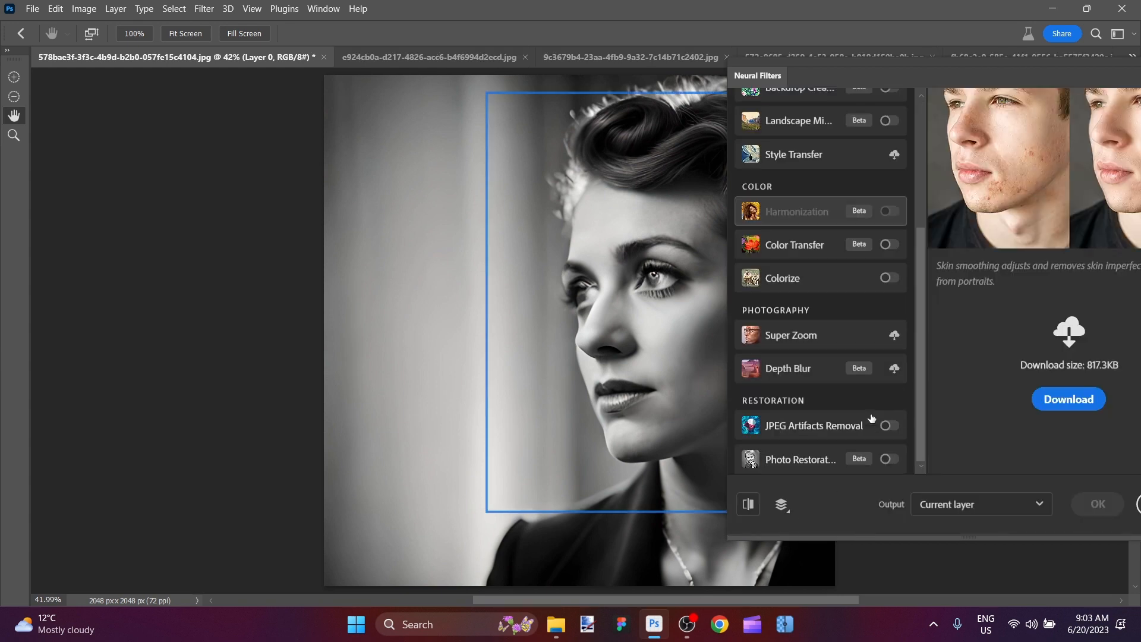
pyautogui.click(887, 279)
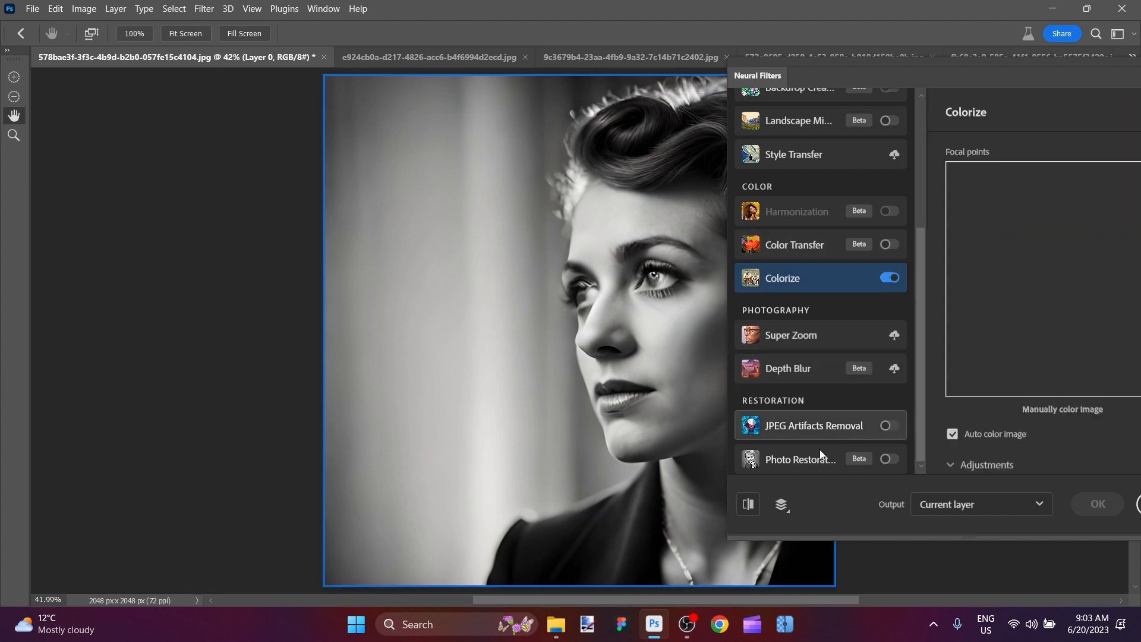
pyautogui.moveTo(753, 598); pyautogui.dragTo(802, 596)
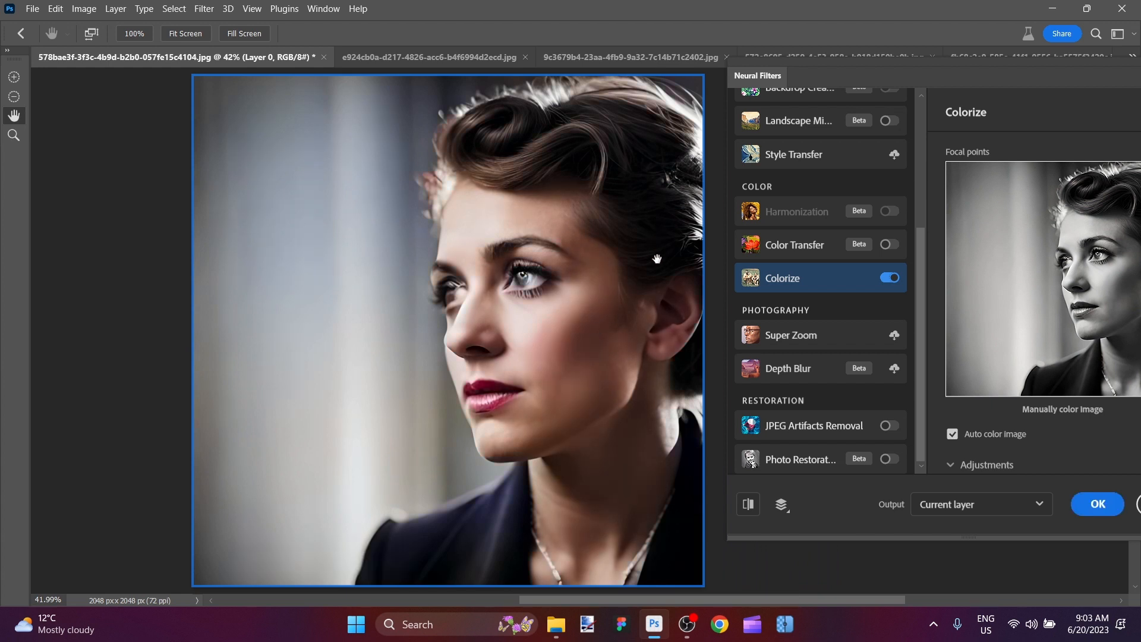
pyautogui.click(1107, 505)
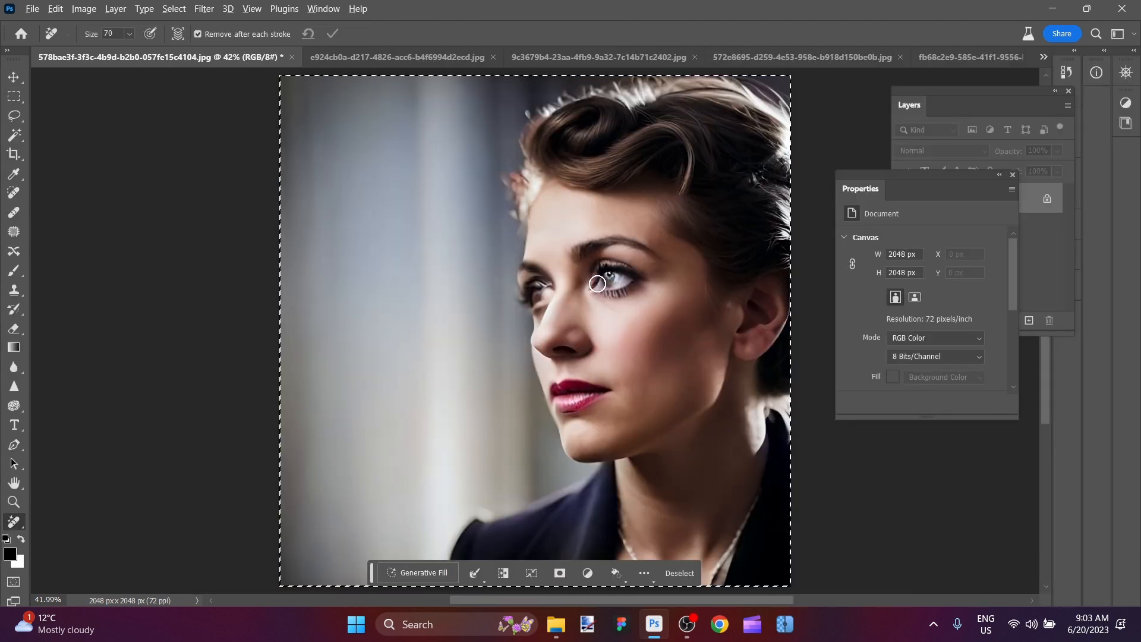
# Step: Examine the colorized side-facing portrait's eyes, lips and skin up close and as a whole, and clear the canvas selection
pyautogui.scroll(1, 655, 304)
pyautogui.scroll(1, 655, 304)
pyautogui.scroll(1, 633, 297)
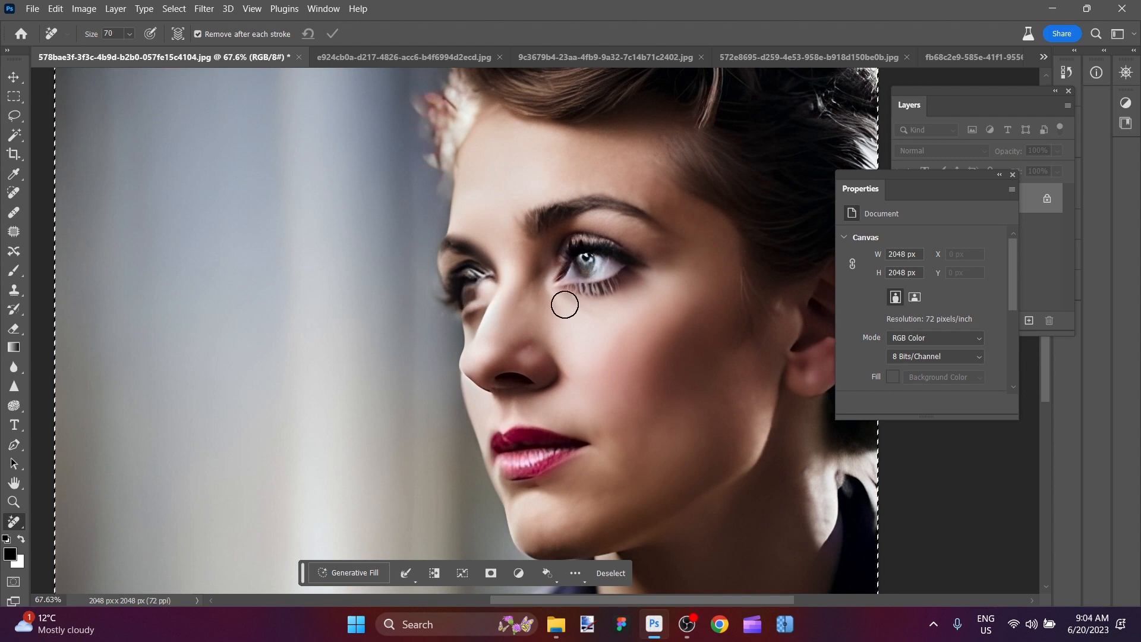
pyautogui.scroll(-5, 566, 304)
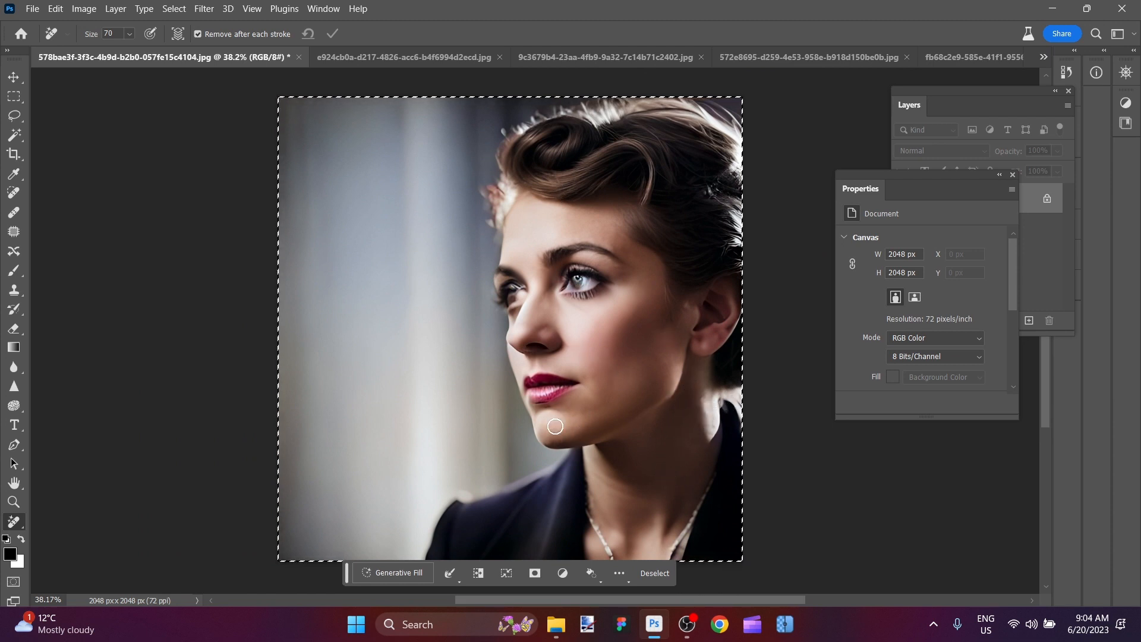
pyautogui.scroll(1, 639, 373)
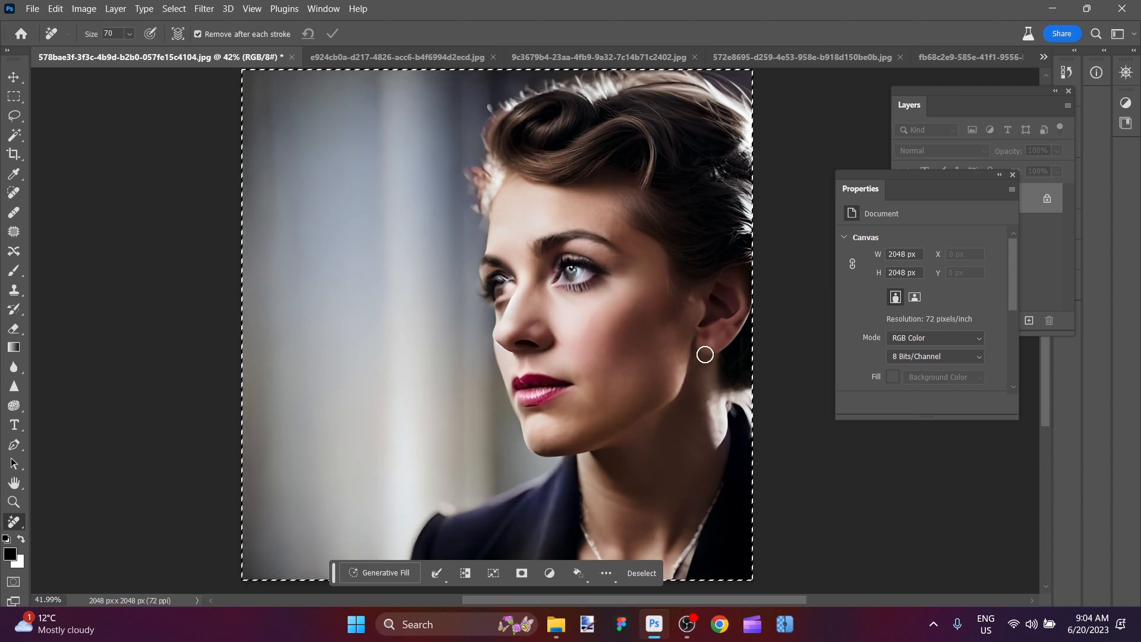
pyautogui.scroll(-5, 645, 371)
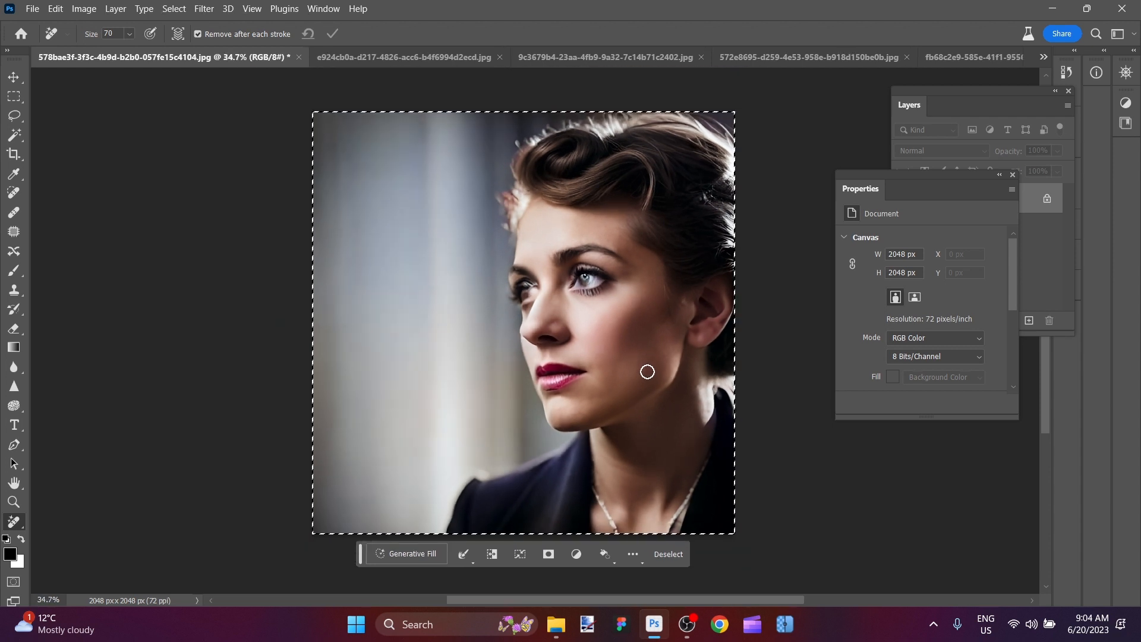
pyautogui.scroll(-2, 646, 371)
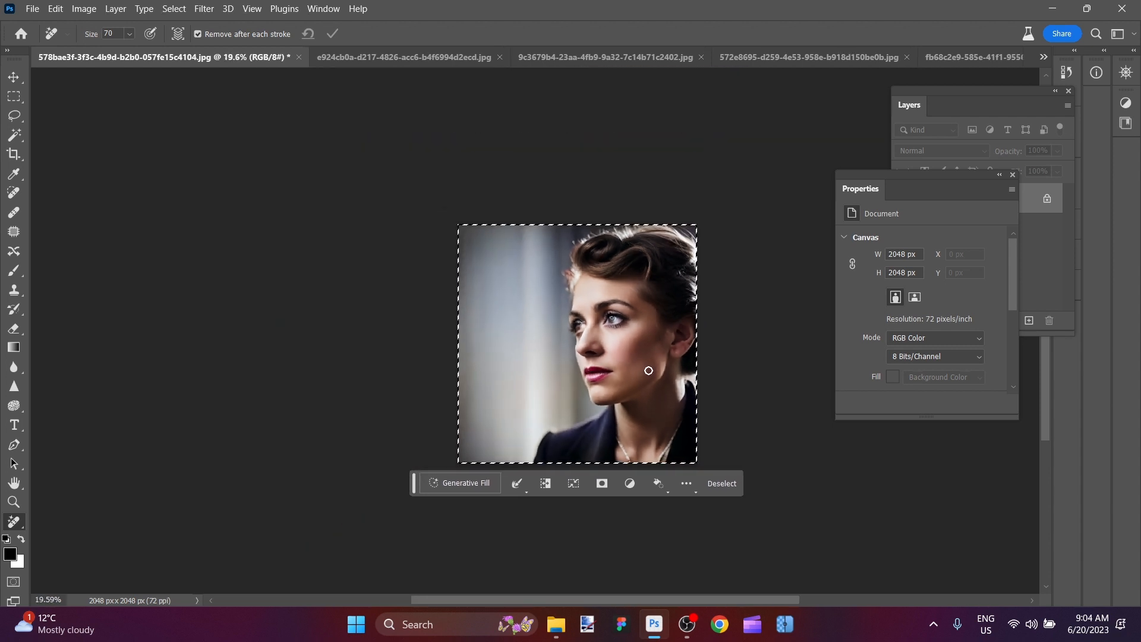
pyautogui.scroll(7, 621, 361)
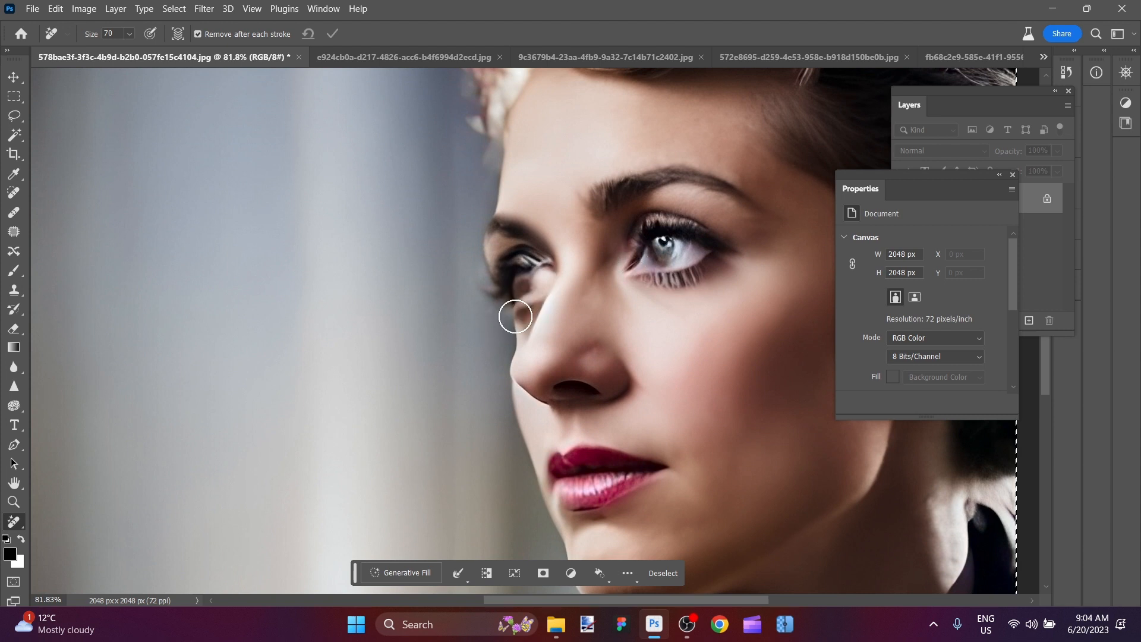
pyautogui.scroll(-5, 517, 316)
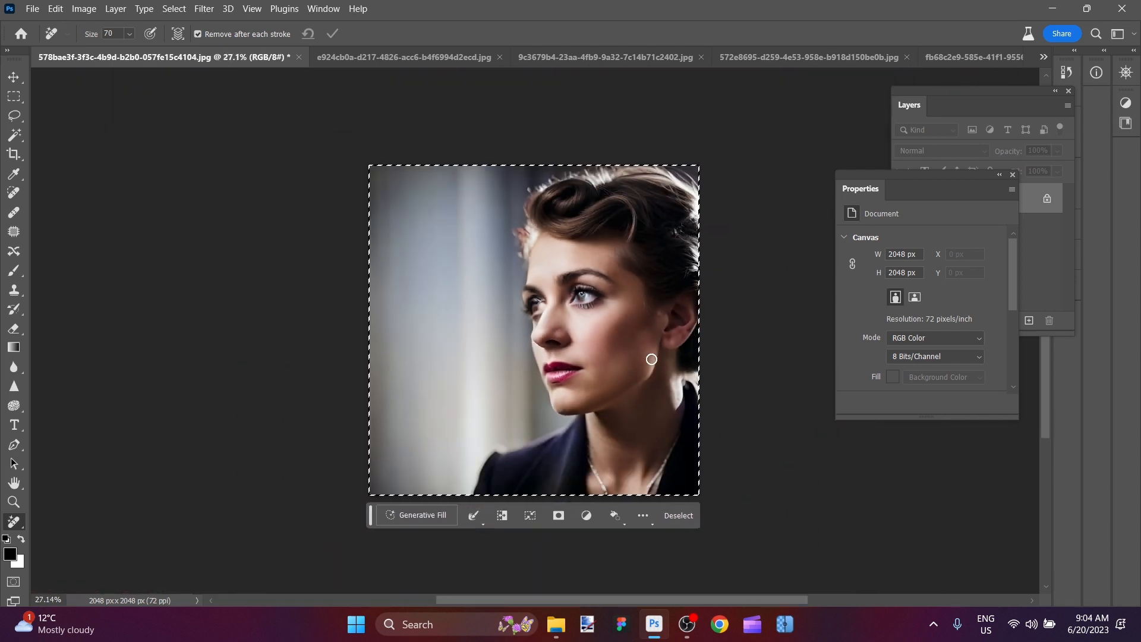
pyautogui.scroll(2, 612, 345)
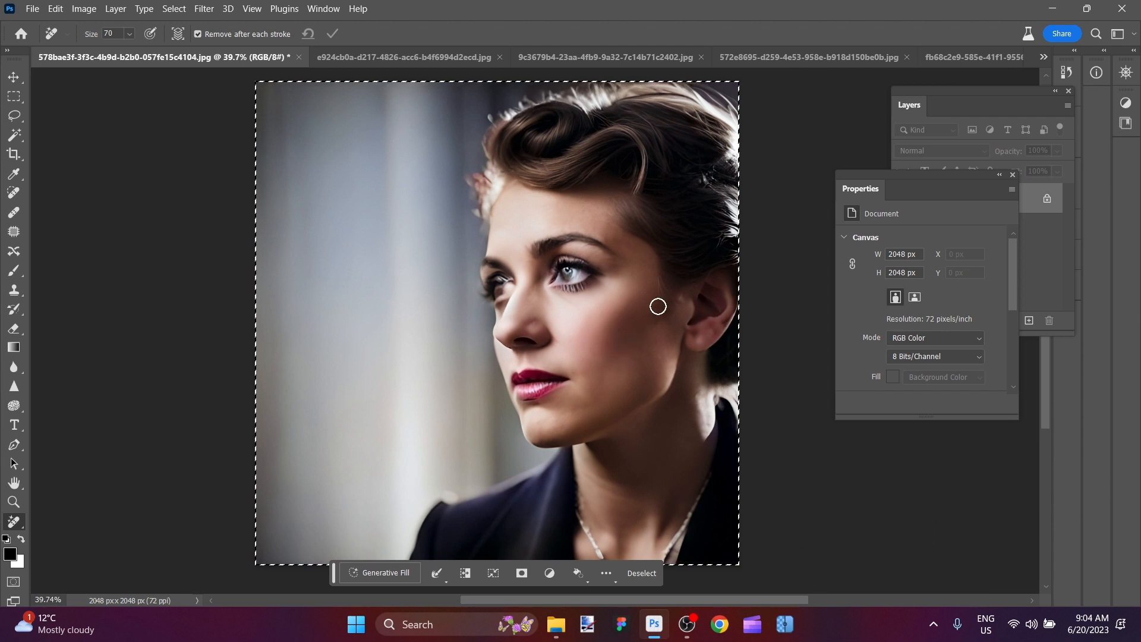
pyautogui.hotkey('ctrl', 'd')
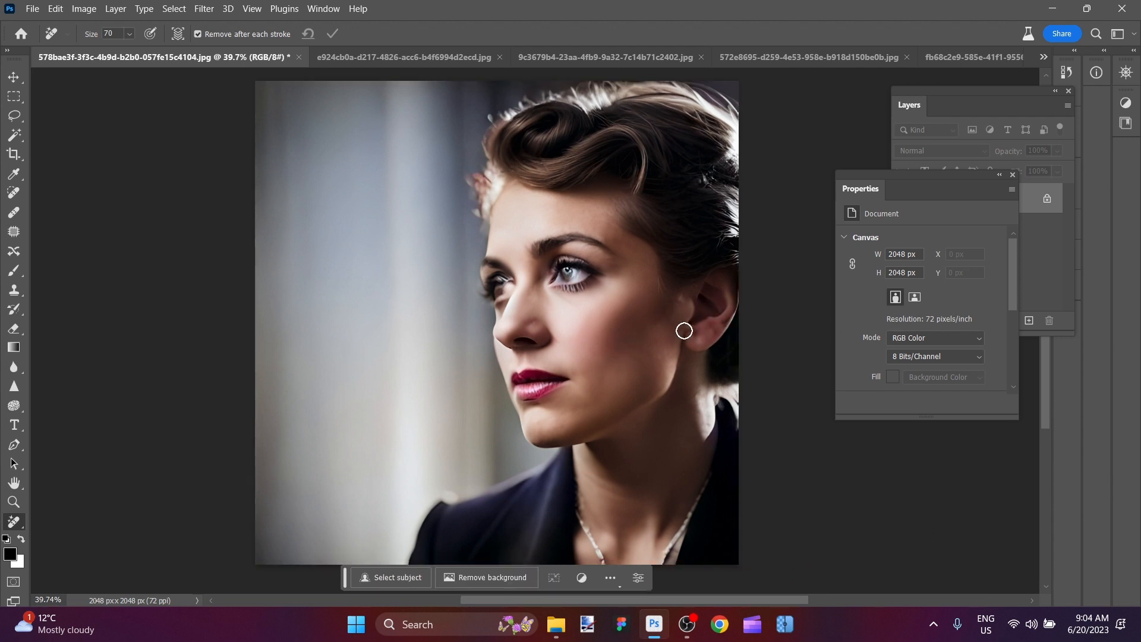
# Step: In the front-facing portrait e924cb0a, remove the dark beaded necklace over the collar using the Remove tool at size 125
pyautogui.click(403, 56)
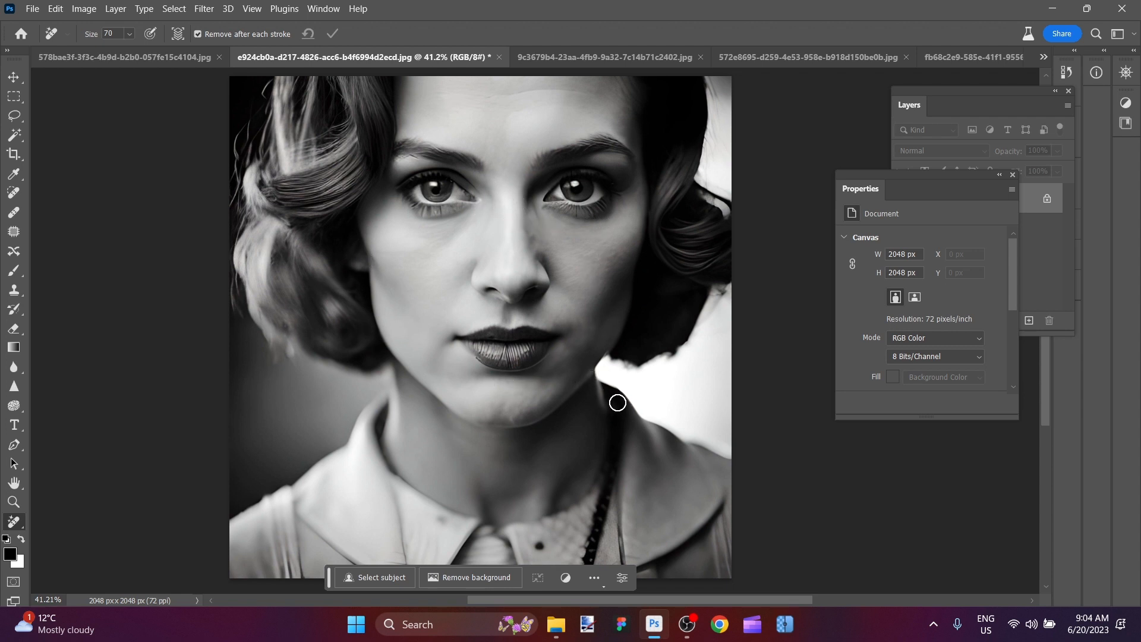
pyautogui.scroll(-2, 606, 530)
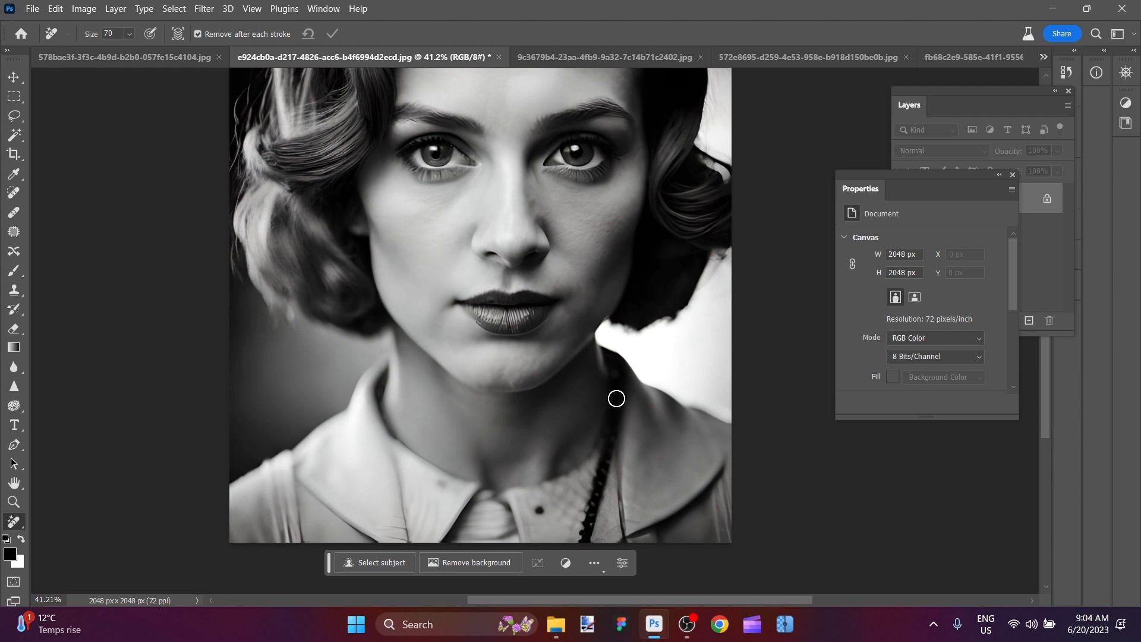
pyautogui.press(']')
pyautogui.moveTo(616, 392); pyautogui.dragTo(580, 539)
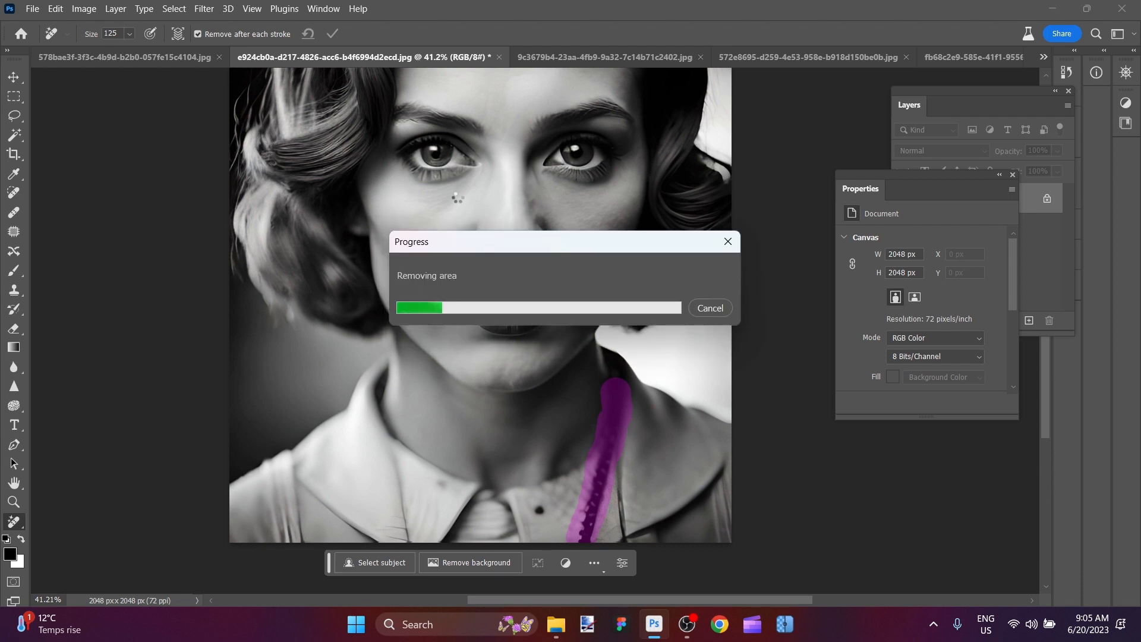
pyautogui.scroll(1, 466, 198)
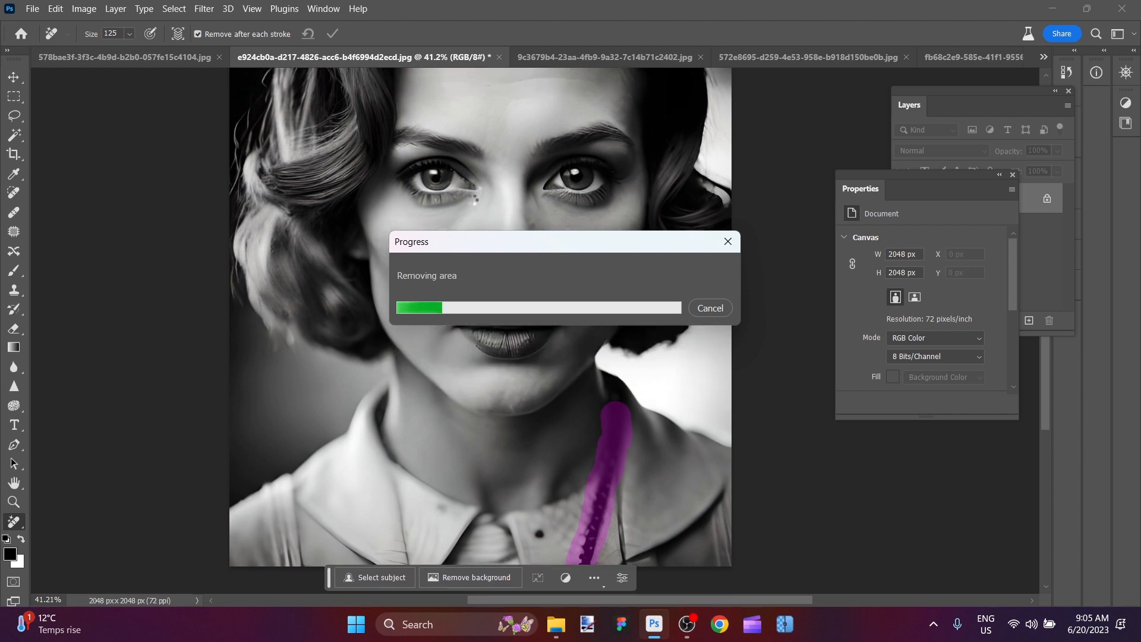
pyautogui.scroll(1, 474, 210)
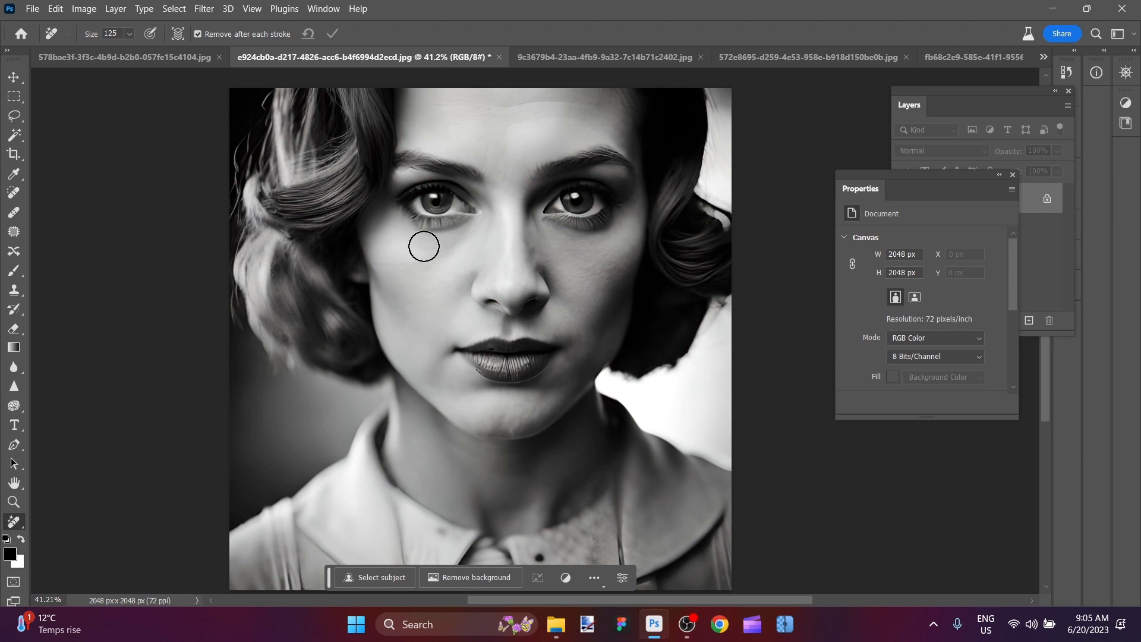
# Step: Apply the Colorize neural filter with auto color to the front-facing portrait, output to the current layer
pyautogui.click(207, 11)
pyautogui.click(228, 66)
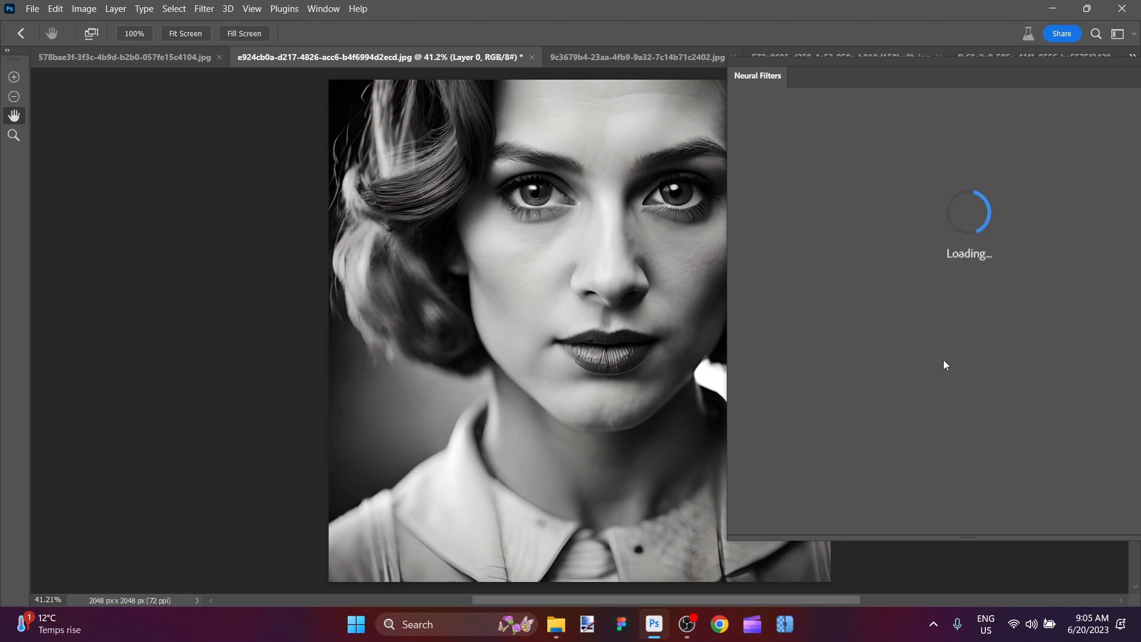
pyautogui.scroll(-4, 900, 376)
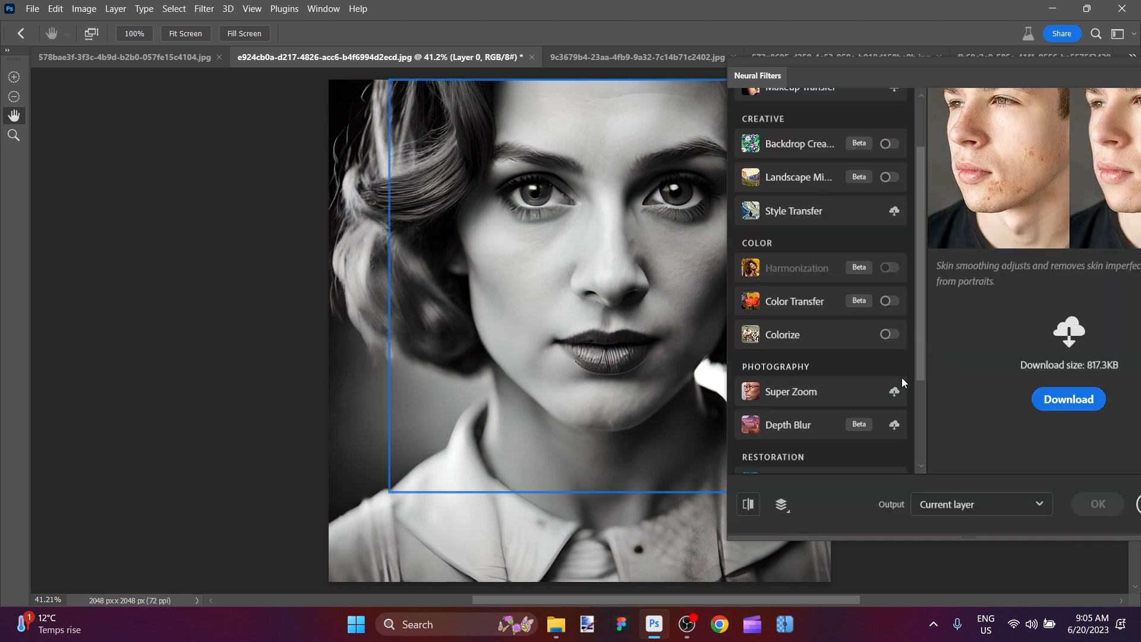
pyautogui.click(887, 278)
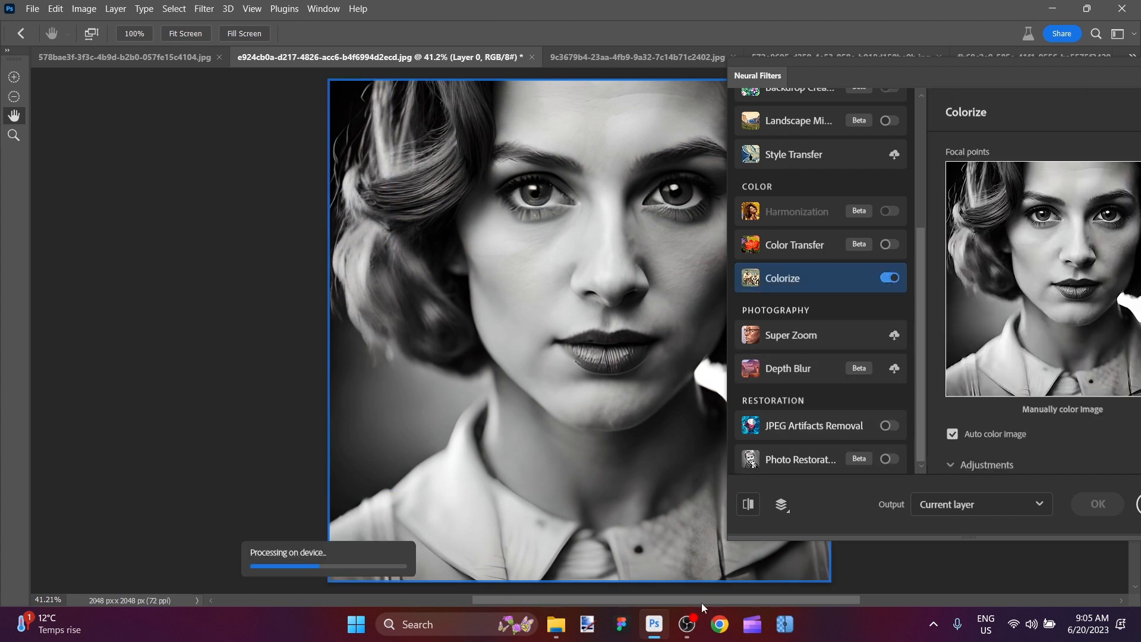
pyautogui.moveTo(703, 600); pyautogui.dragTo(748, 600)
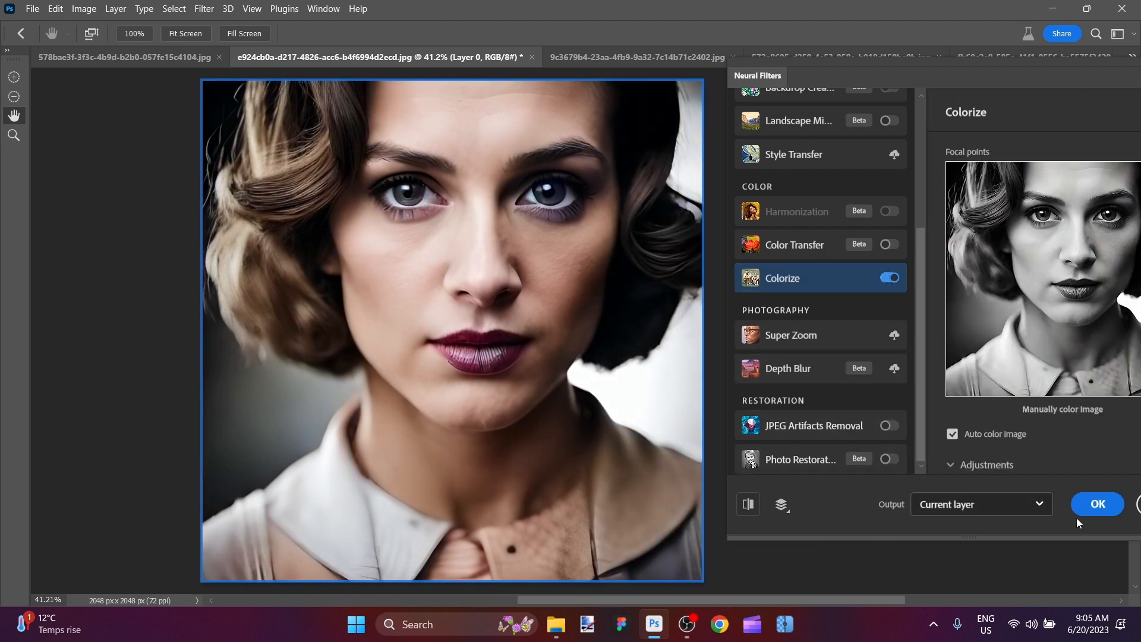
pyautogui.click(1085, 506)
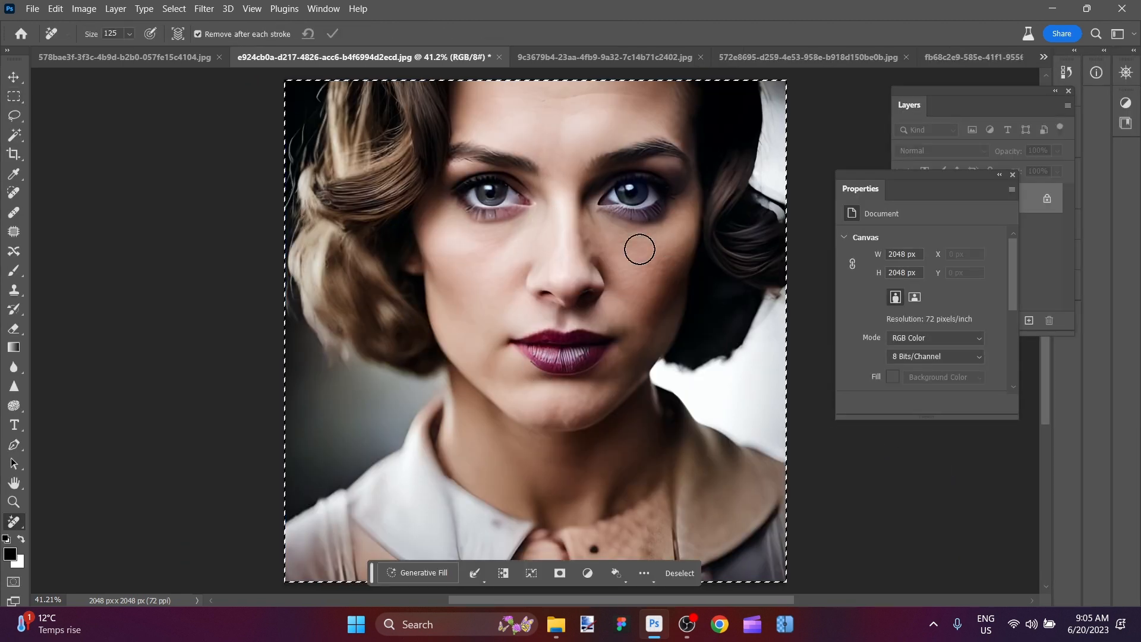
# Step: Examine the colorized front-facing portrait's lips and lower eyelashes up close and reduce the Remove tool size to 80
pyautogui.scroll(1, 636, 252)
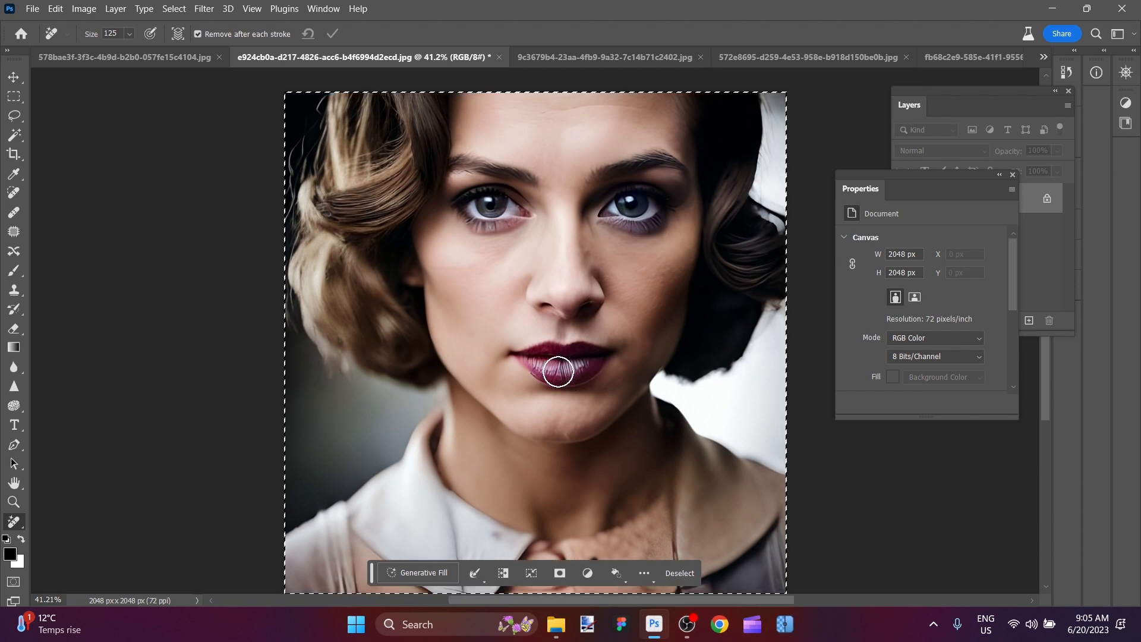
pyautogui.scroll(3, 558, 372)
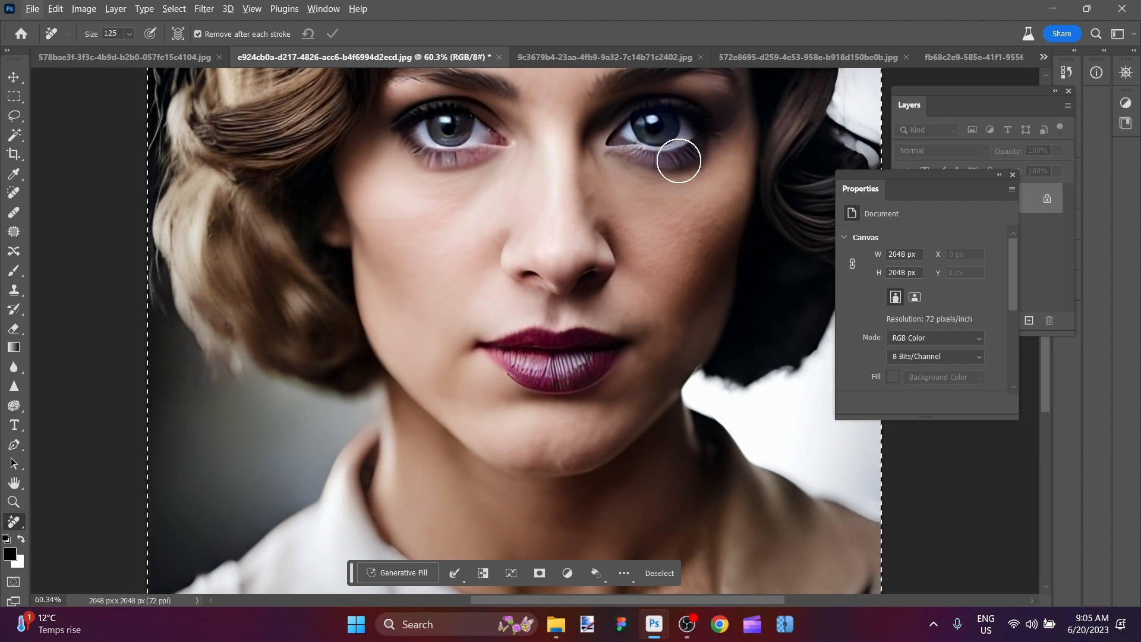
pyautogui.scroll(5, 680, 161)
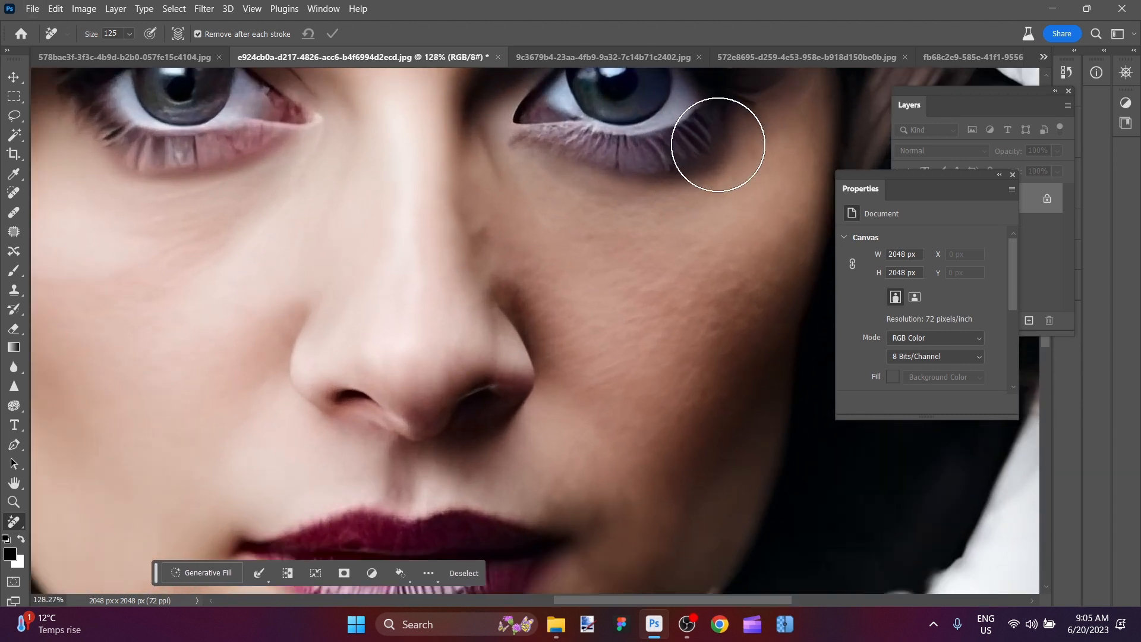
pyautogui.press('[')
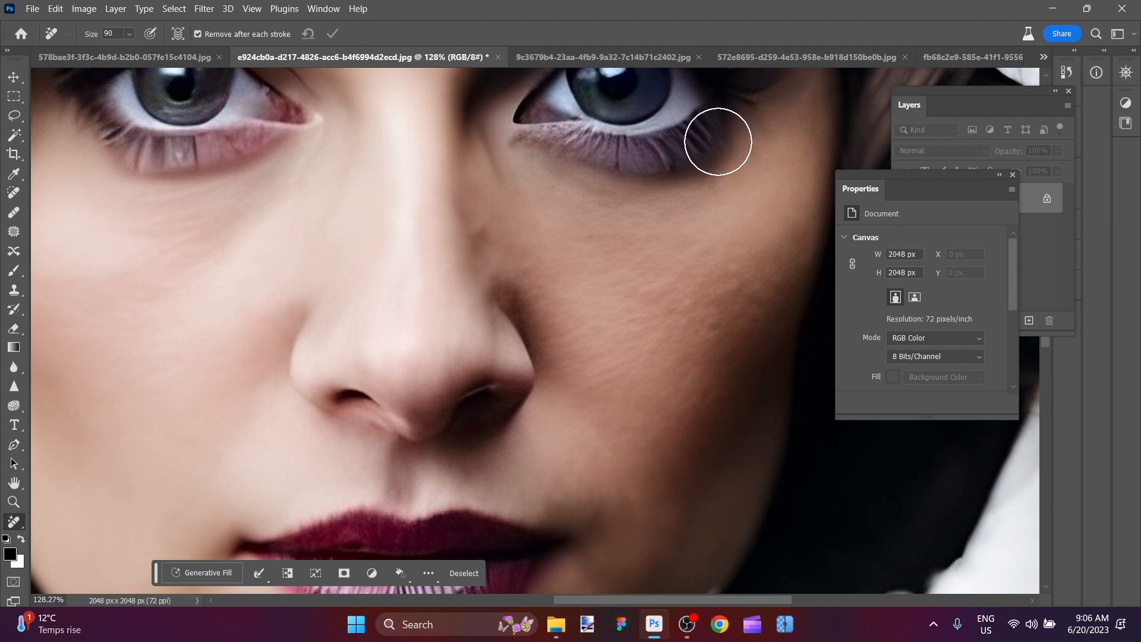
pyautogui.press('[')
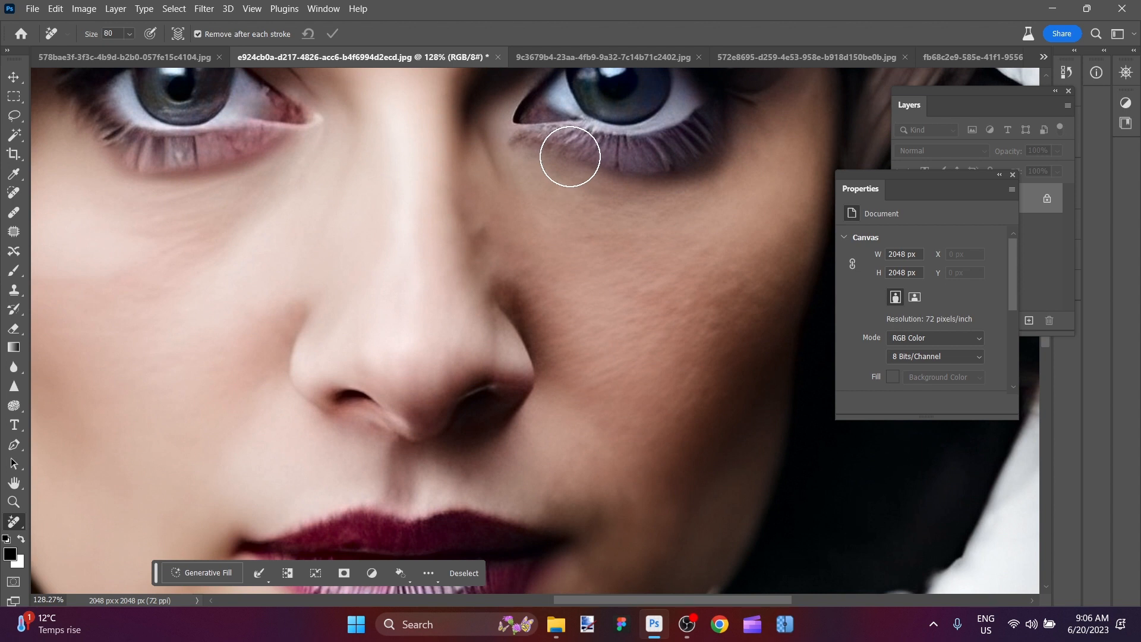
pyautogui.press('[')
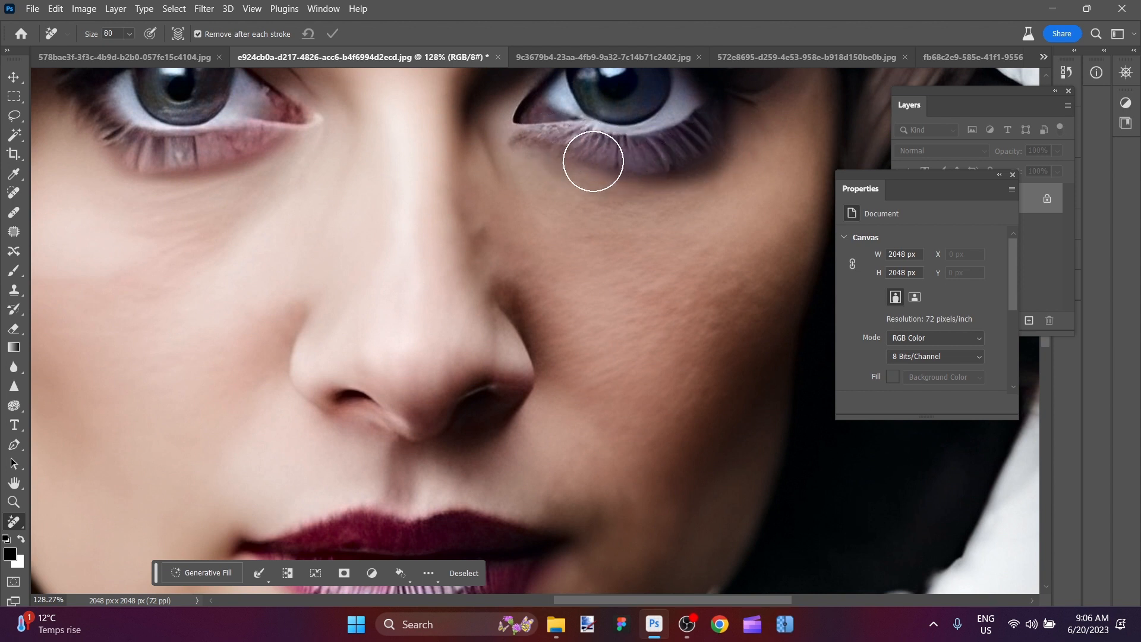
# Step: Examine the colorized front-facing portrait's skin, chin, hair and eyes, alternating between close-up and whole-image views
pyautogui.scroll(-3, 548, 237)
pyautogui.scroll(-2, 548, 237)
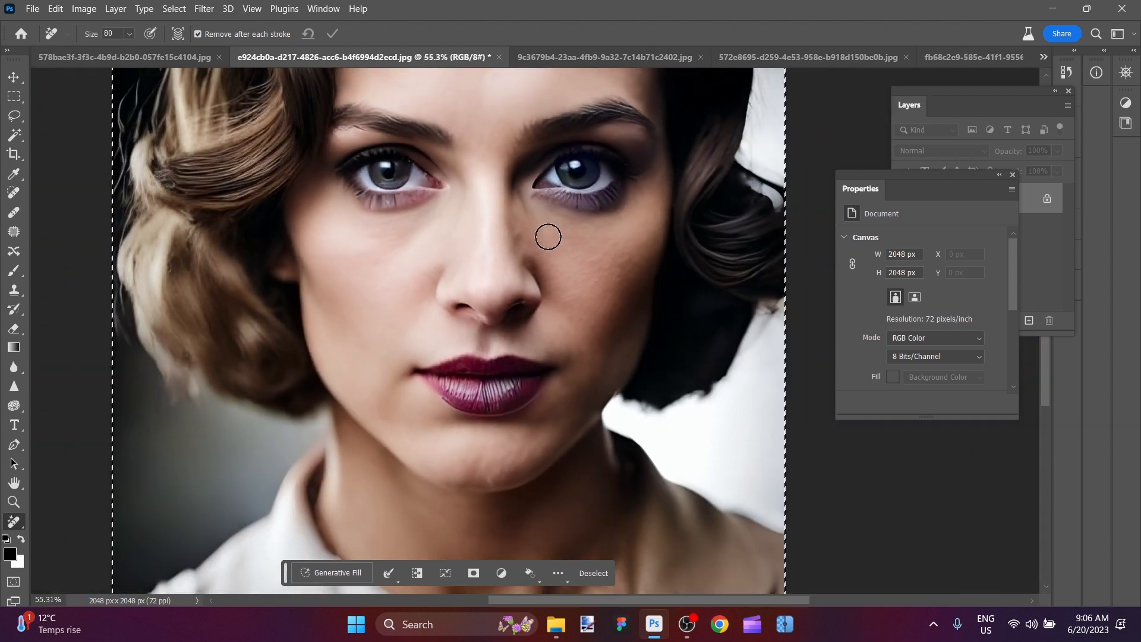
pyautogui.scroll(-2, 508, 248)
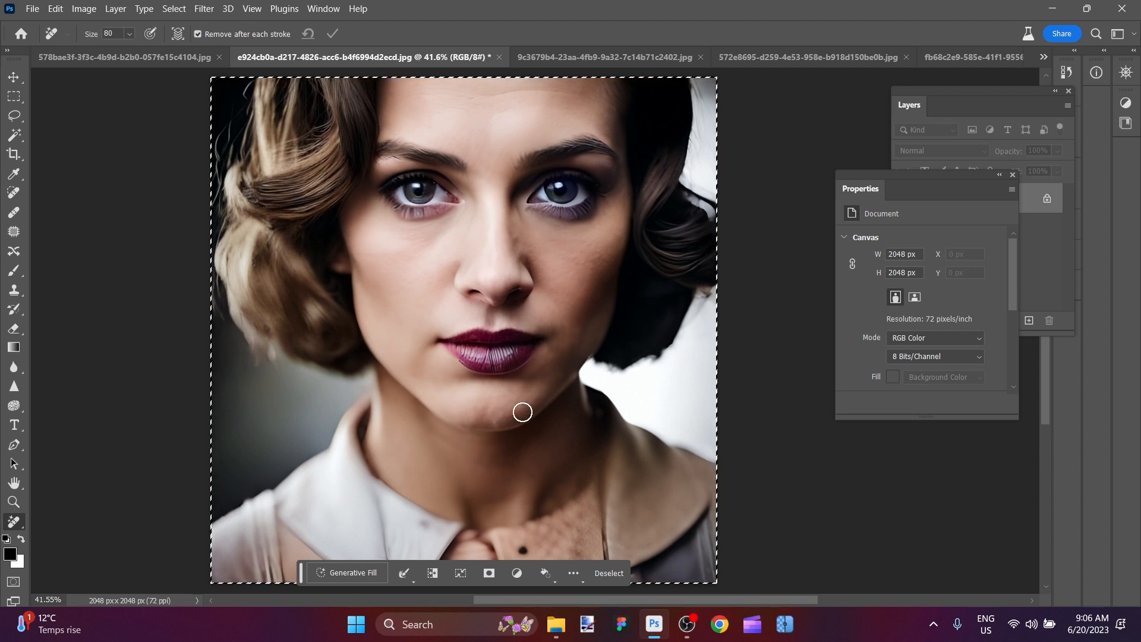
pyautogui.scroll(2, 590, 309)
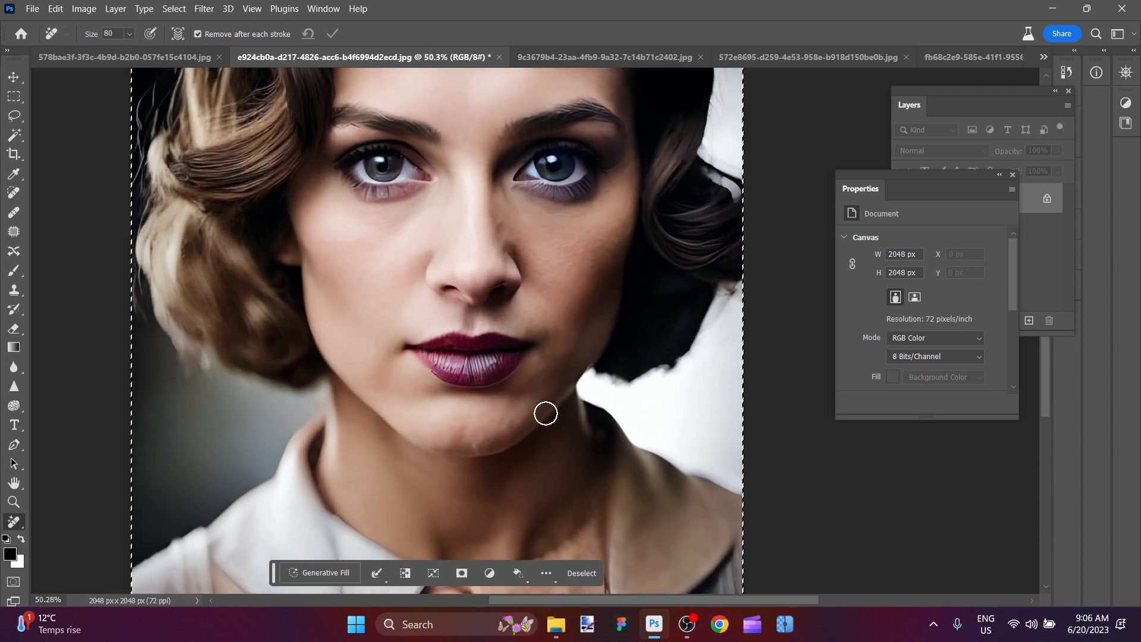
pyautogui.scroll(-2, 433, 291)
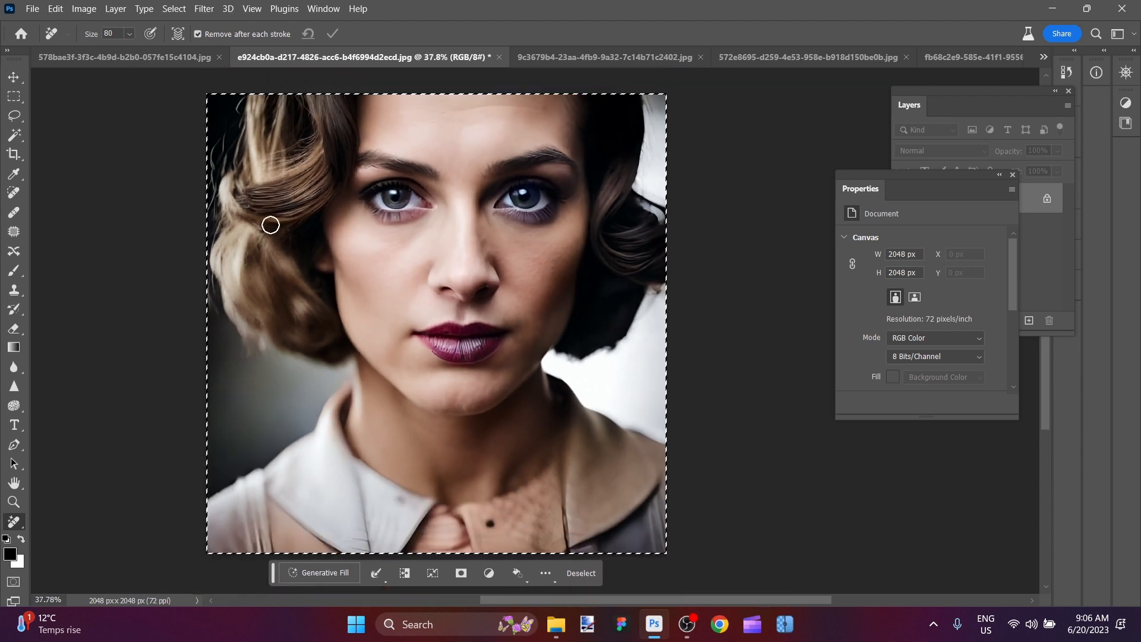
pyautogui.scroll(4, 279, 196)
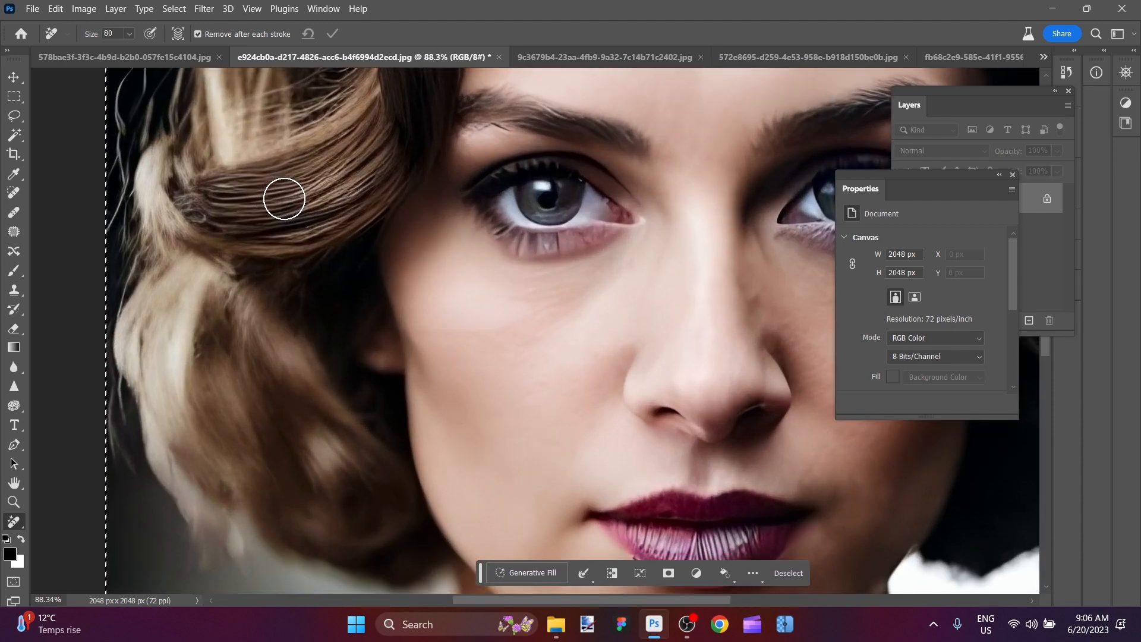
pyautogui.scroll(-4, 281, 197)
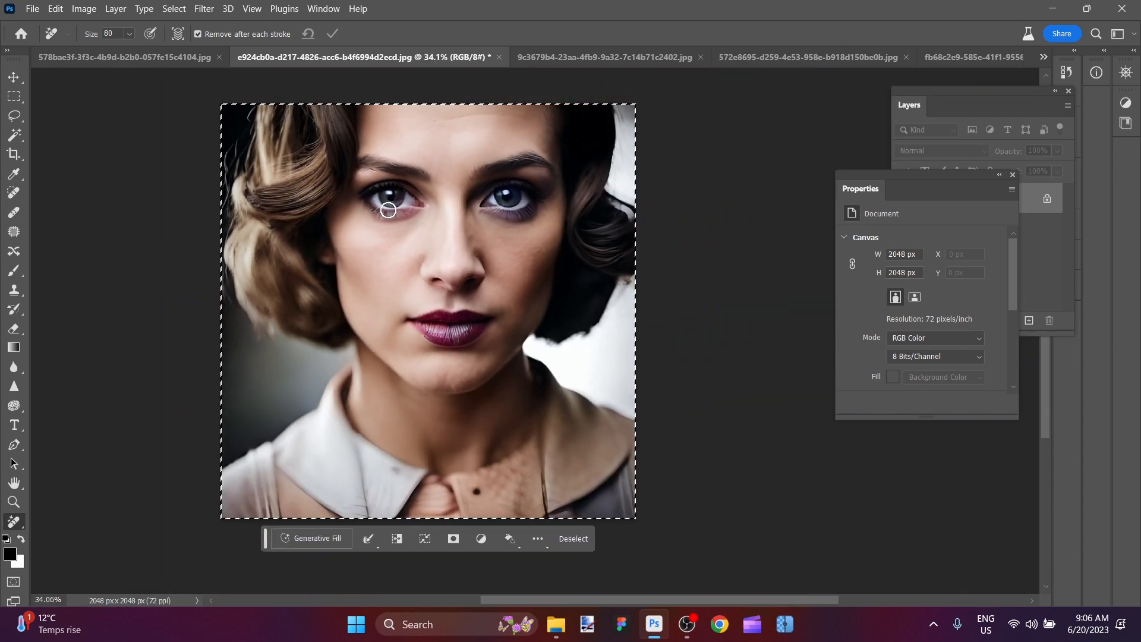
pyautogui.scroll(2, 383, 211)
pyautogui.scroll(-1, 383, 211)
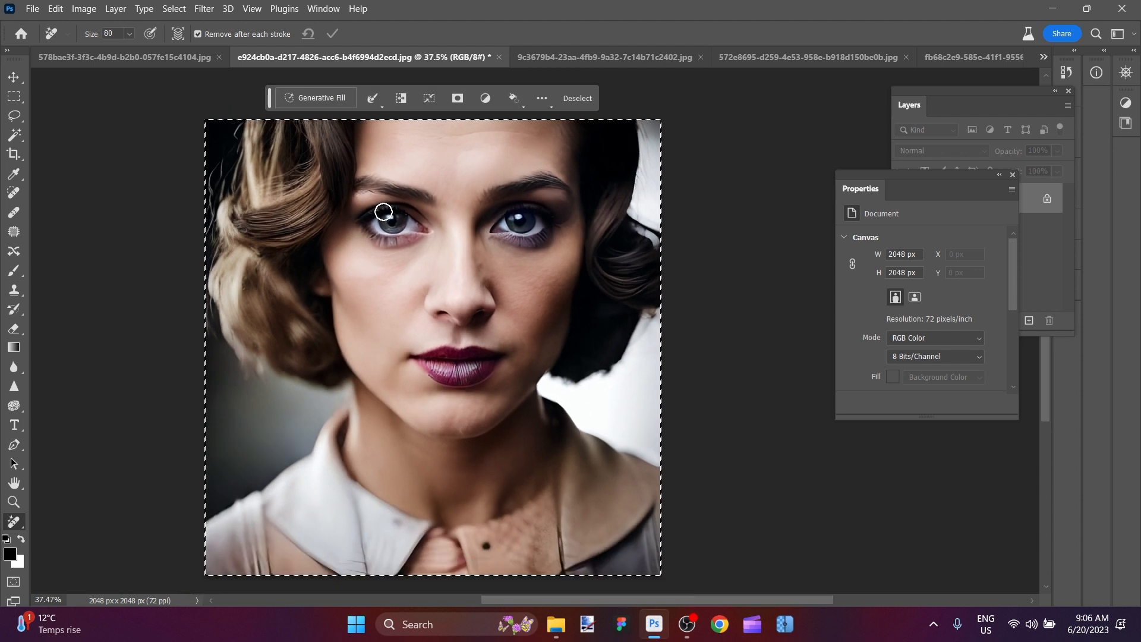
pyautogui.scroll(1, 690, 248)
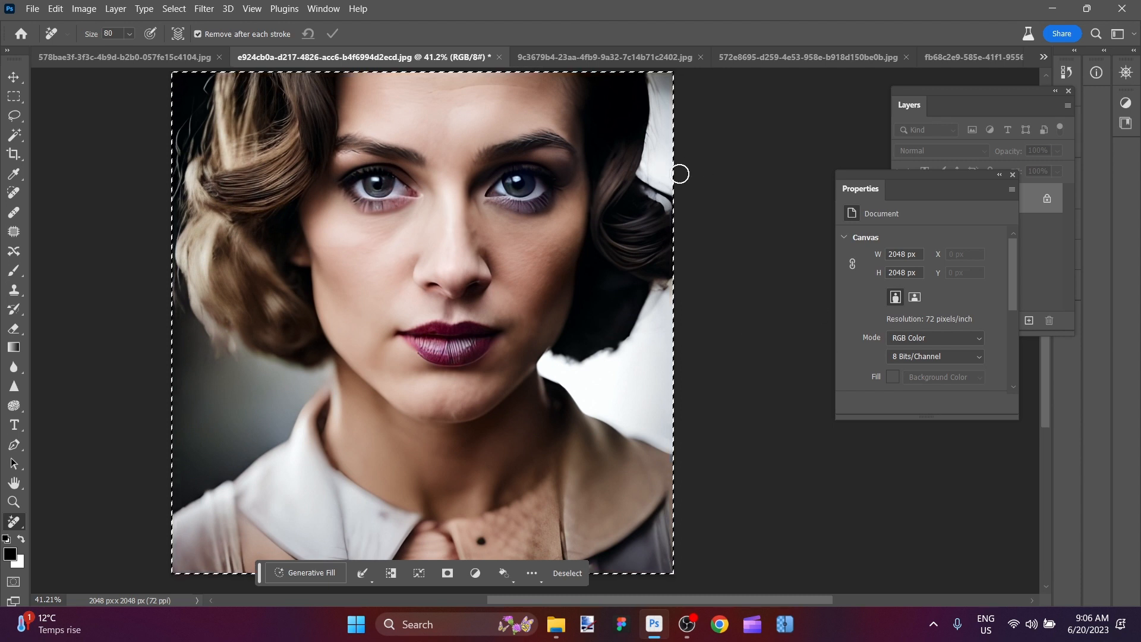
# Step: Switch to the white-jacket portrait 9c3679b4 and examine its face, forehead and hair before colorizing
pyautogui.click(621, 56)
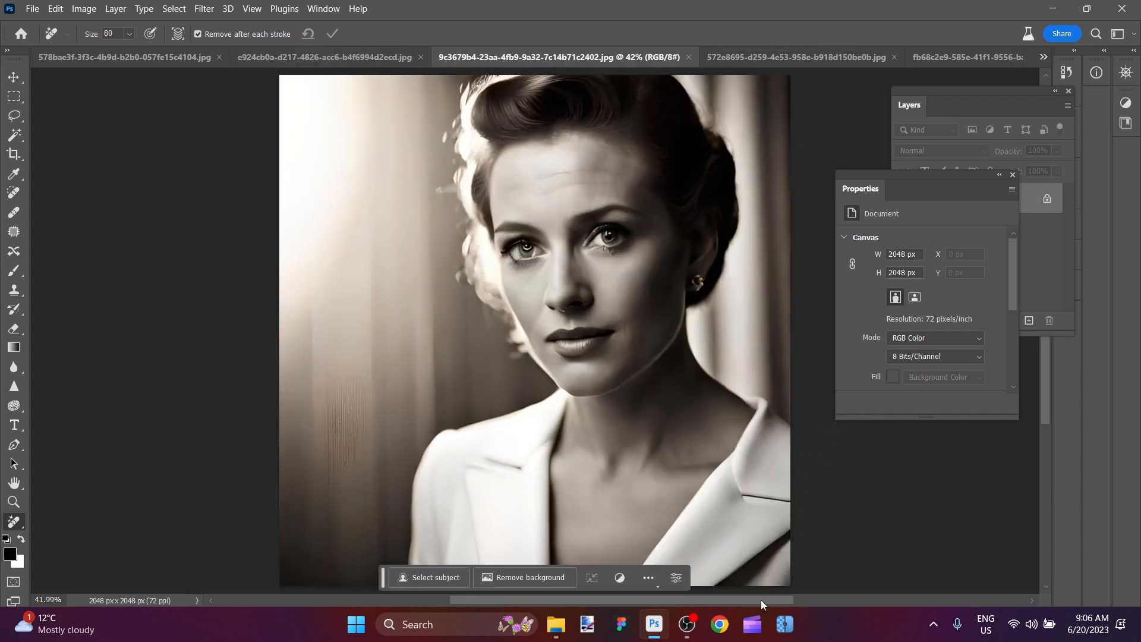
pyautogui.moveTo(761, 600); pyautogui.dragTo(780, 597)
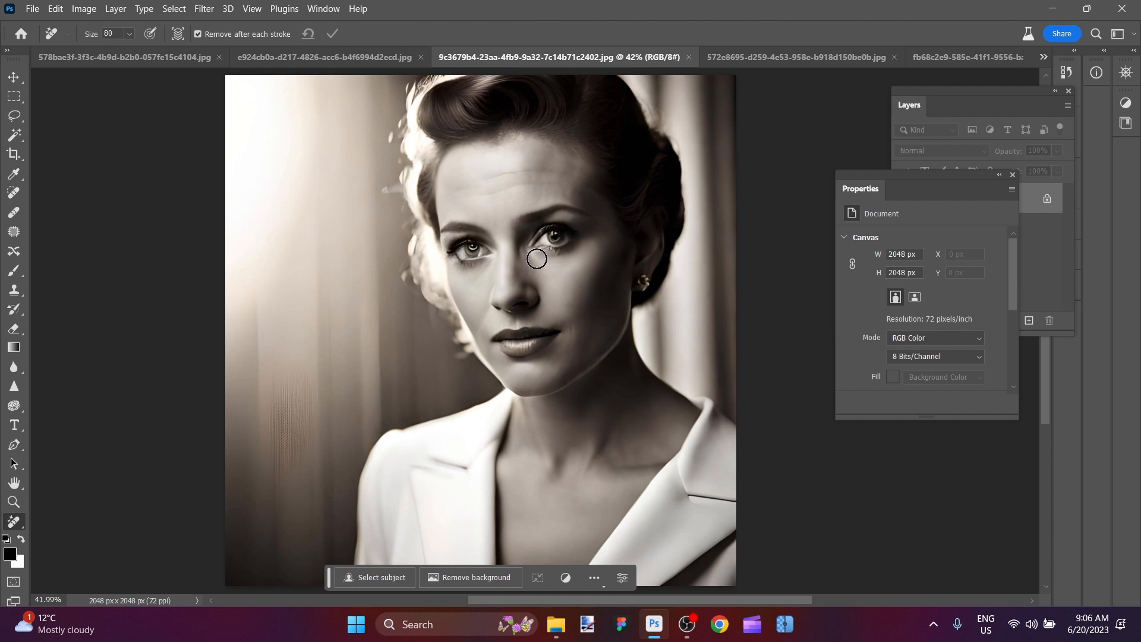
pyautogui.scroll(3, 536, 256)
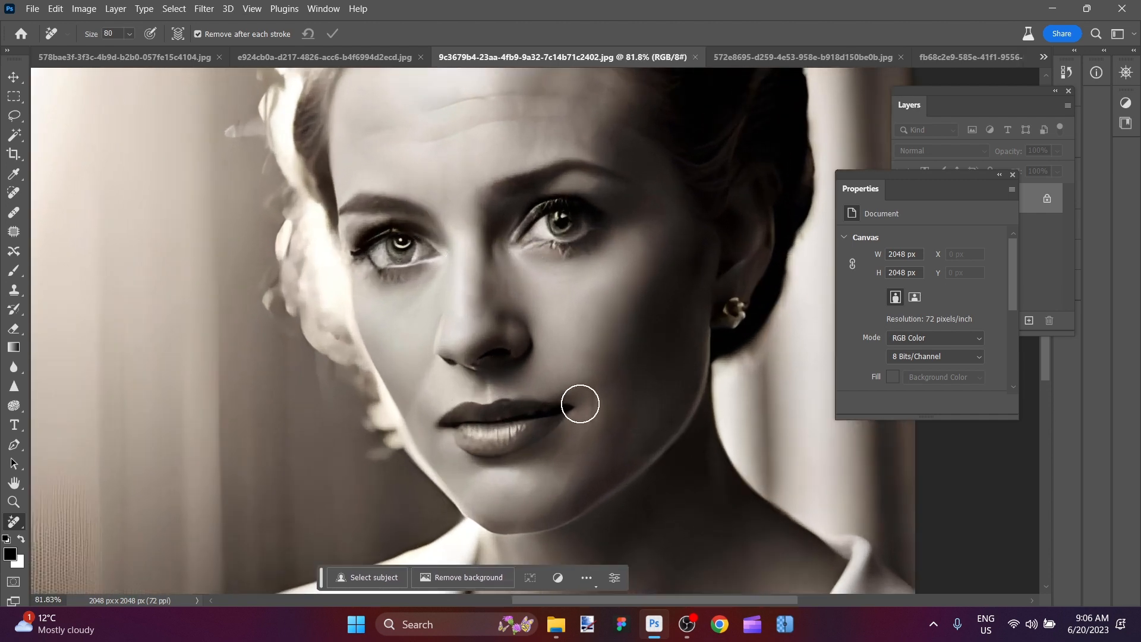
pyautogui.scroll(-2, 580, 404)
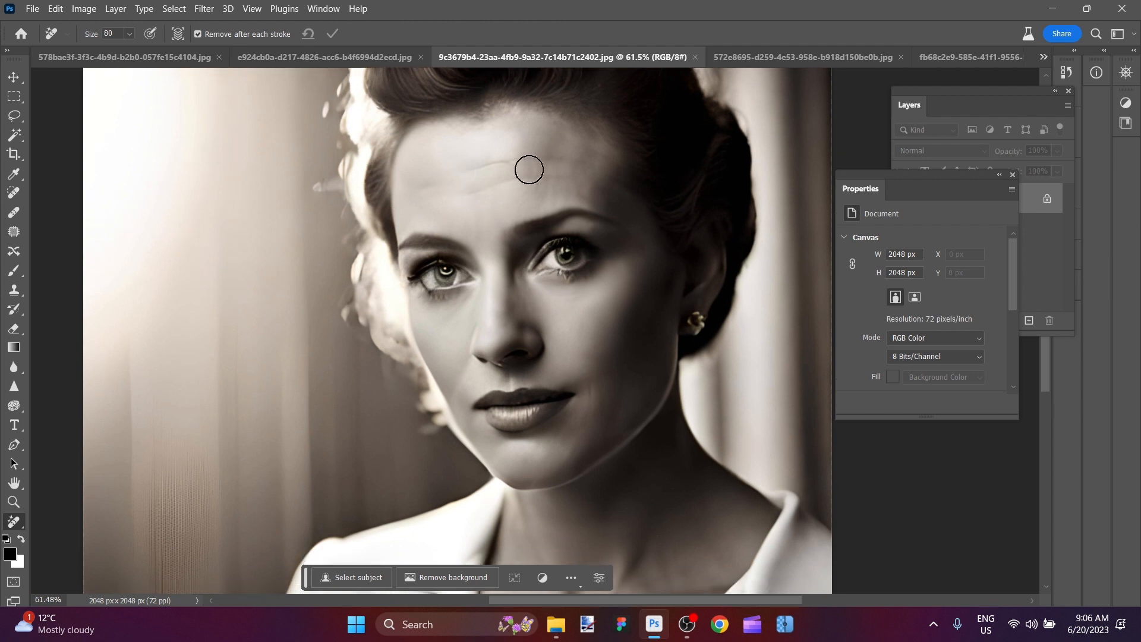
pyautogui.scroll(-2, 634, 374)
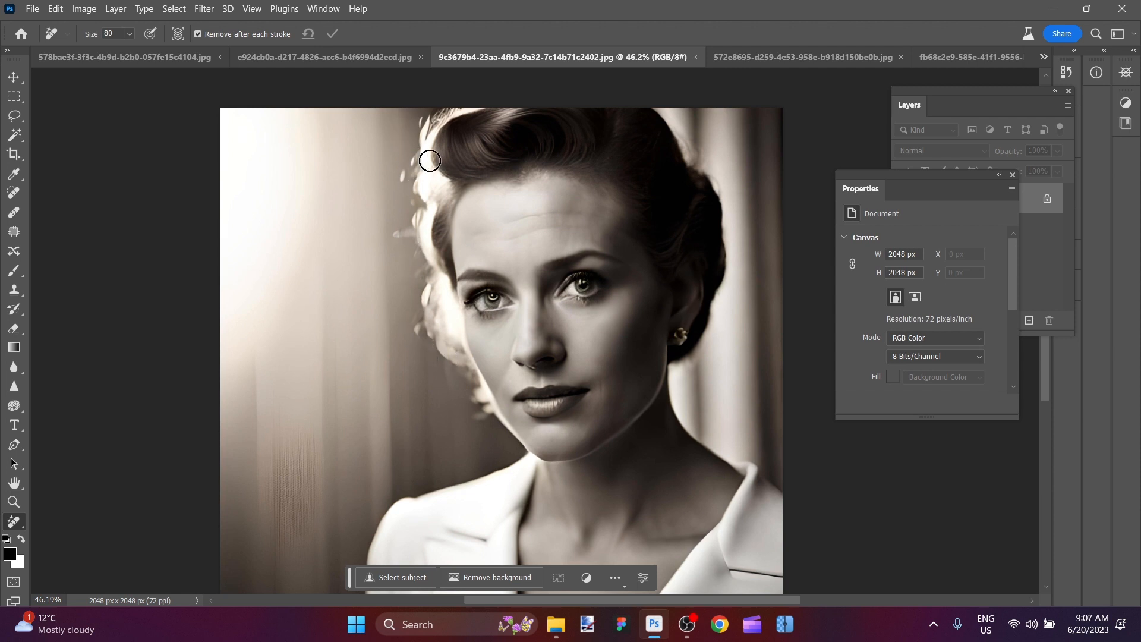
pyautogui.scroll(-2, 488, 400)
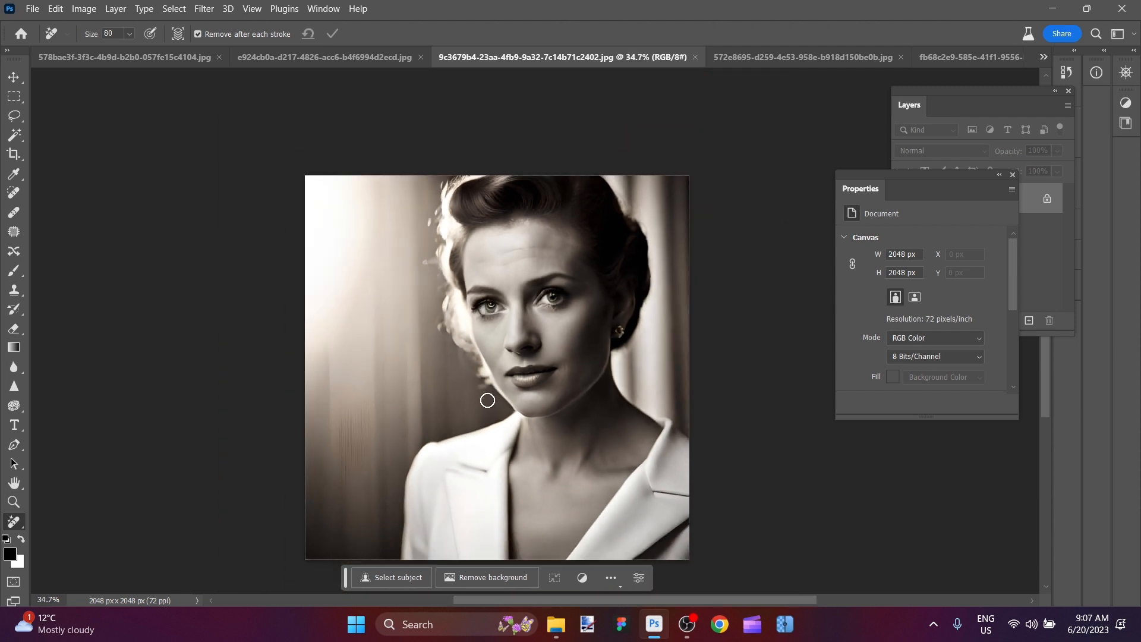
pyautogui.scroll(-1, 487, 400)
# Step: Apply the Colorize neural filter with auto color to the white-jacket portrait, output to the current layer
pyautogui.click(209, 9)
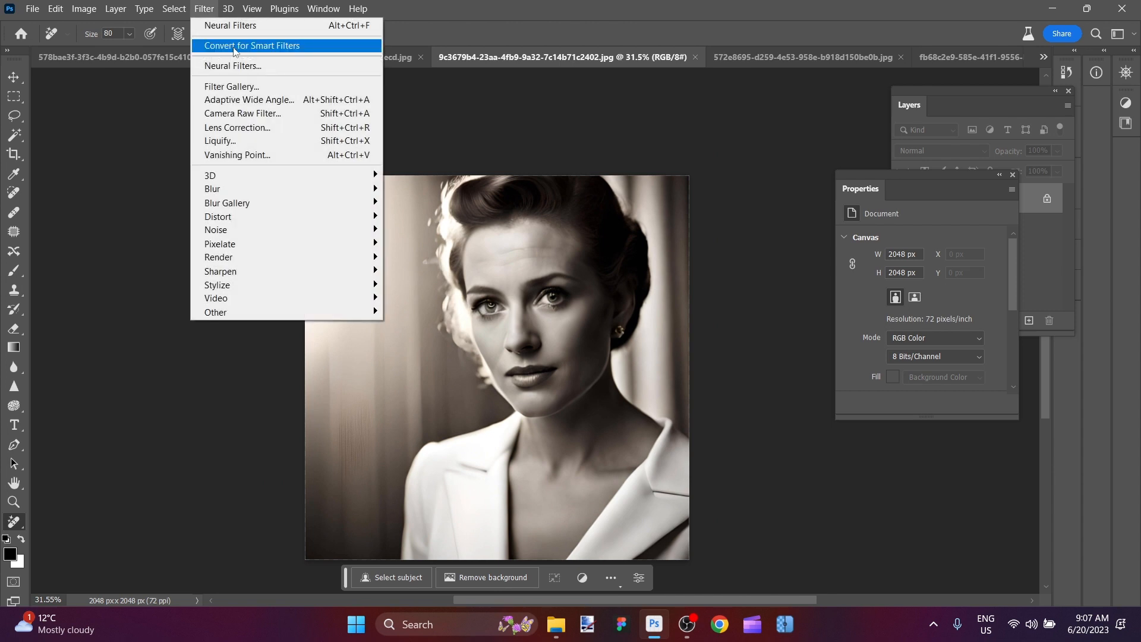
pyautogui.click(236, 67)
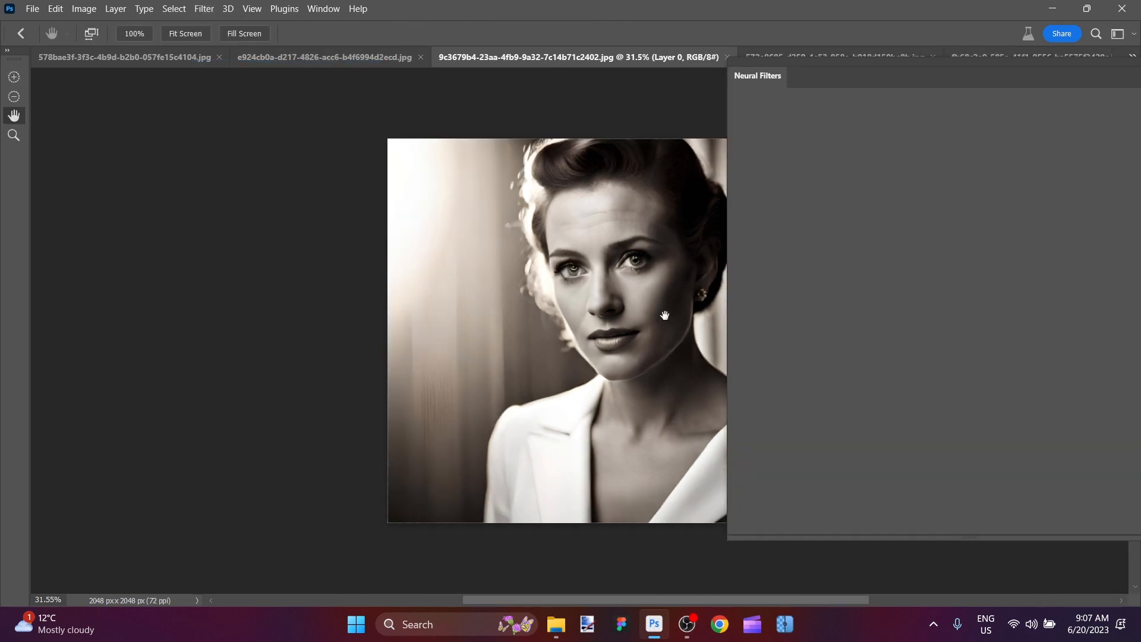
pyautogui.moveTo(637, 597); pyautogui.dragTo(695, 604)
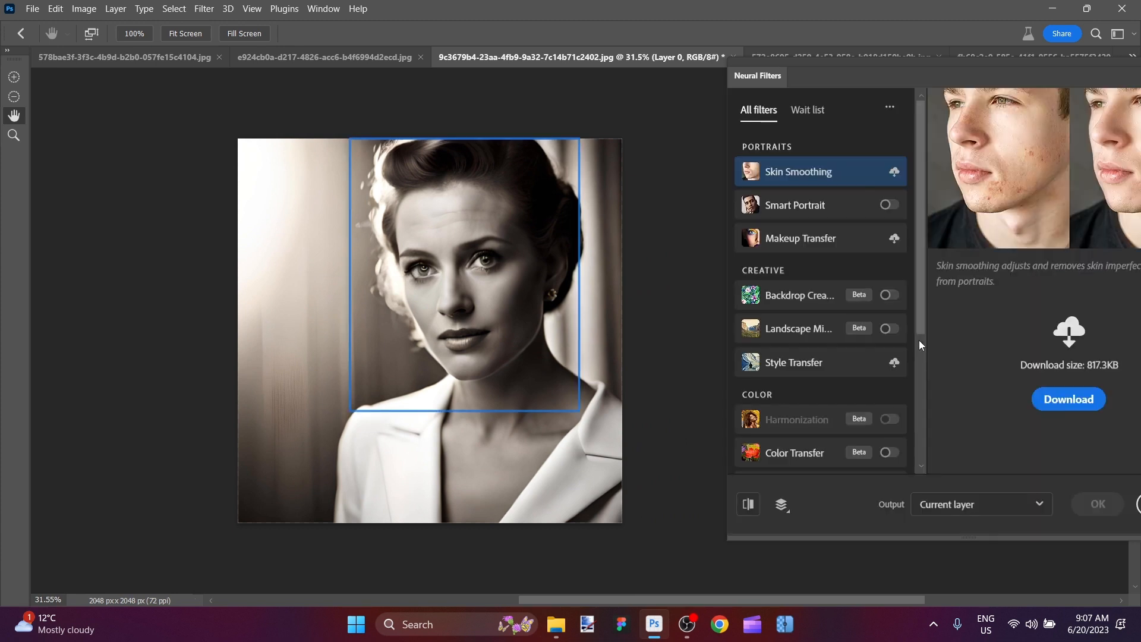
pyautogui.scroll(-5, 894, 321)
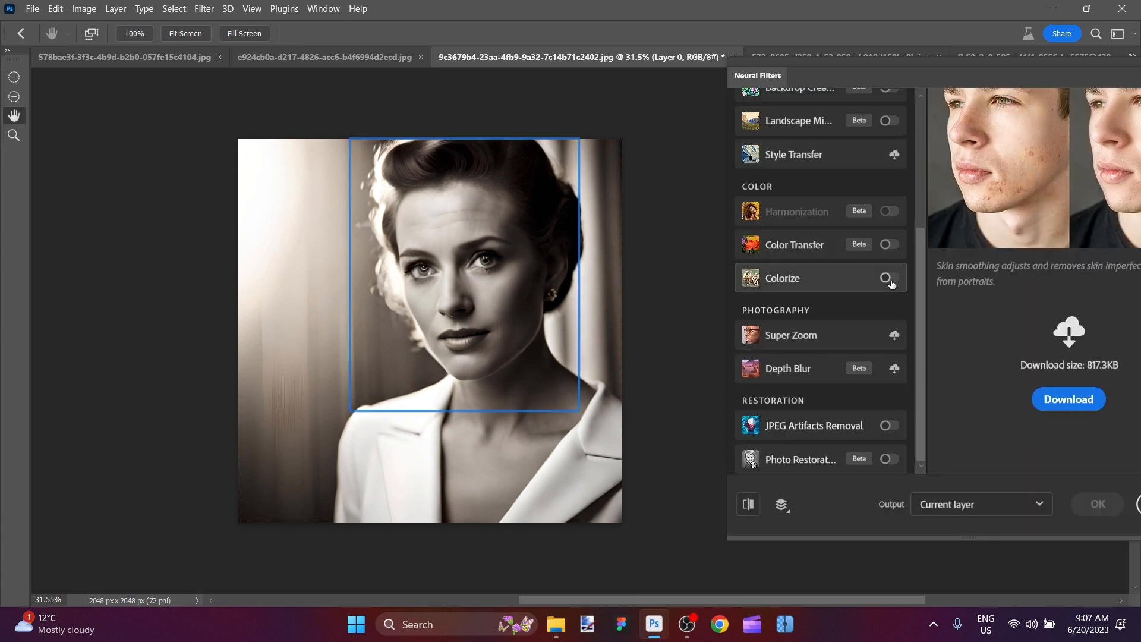
pyautogui.click(889, 279)
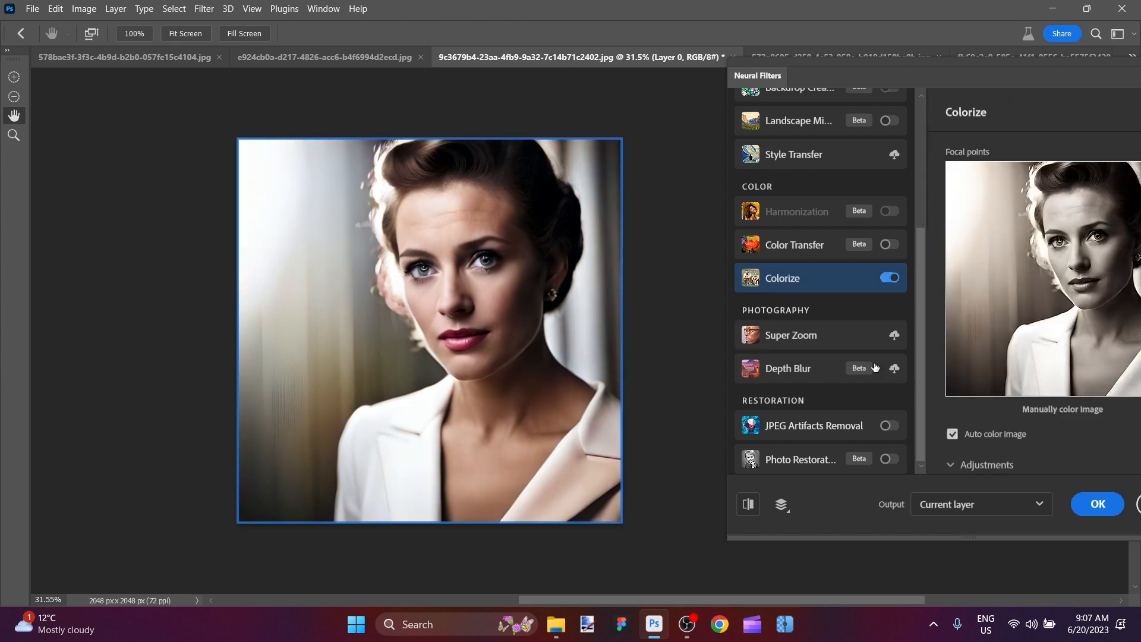
pyautogui.click(1095, 504)
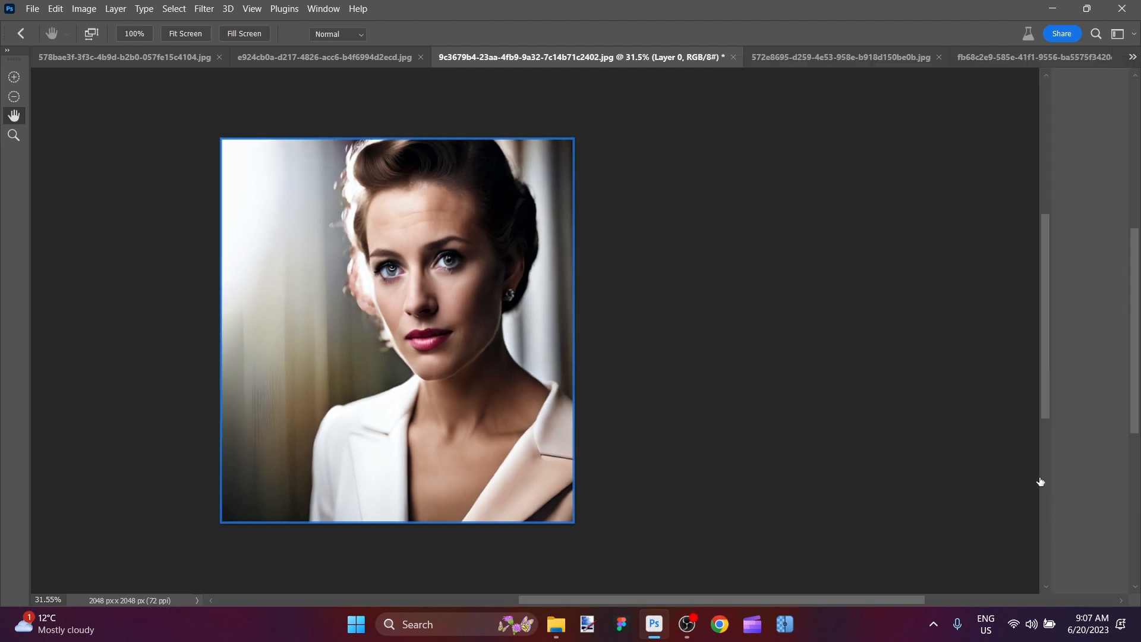
# Step: Hide all panels, examine the whole colorized white-jacket portrait, and clear its canvas selection
pyautogui.hotkey('ctrl', 'a')
pyautogui.press('j')
pyautogui.scroll(3, 576, 272)
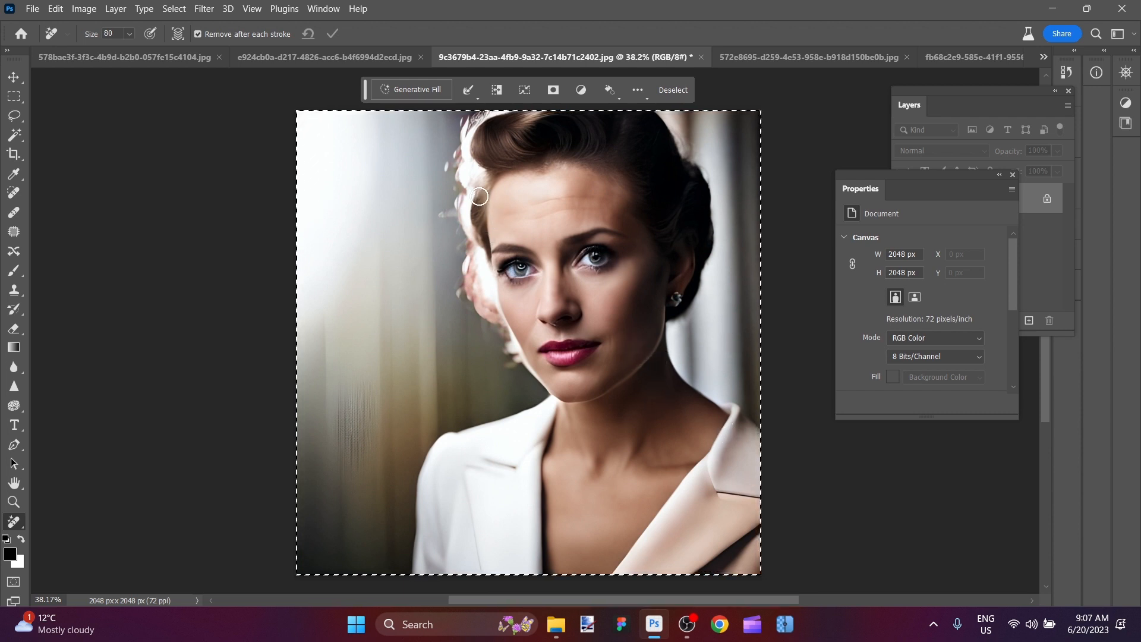
pyautogui.scroll(1, 485, 202)
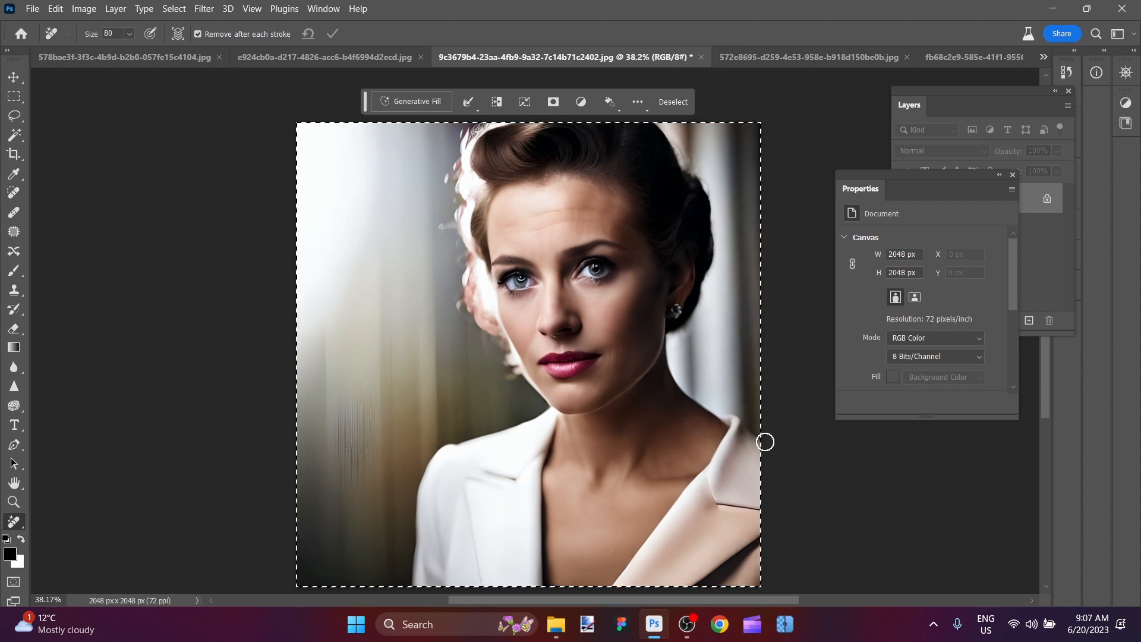
pyautogui.press('Tab')
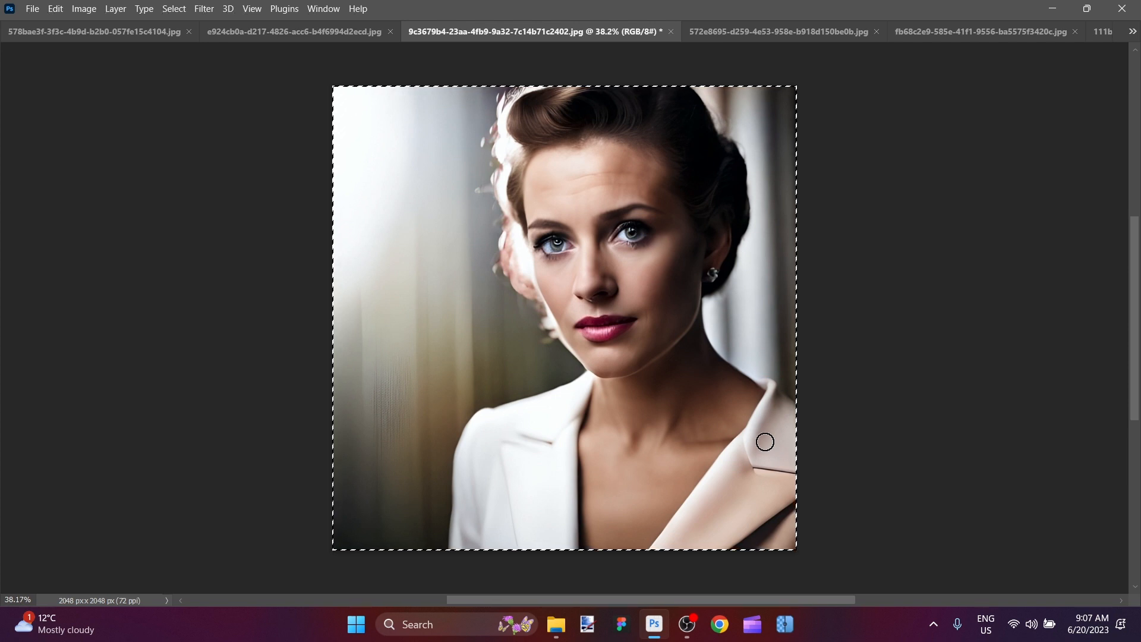
pyautogui.scroll(1, 764, 441)
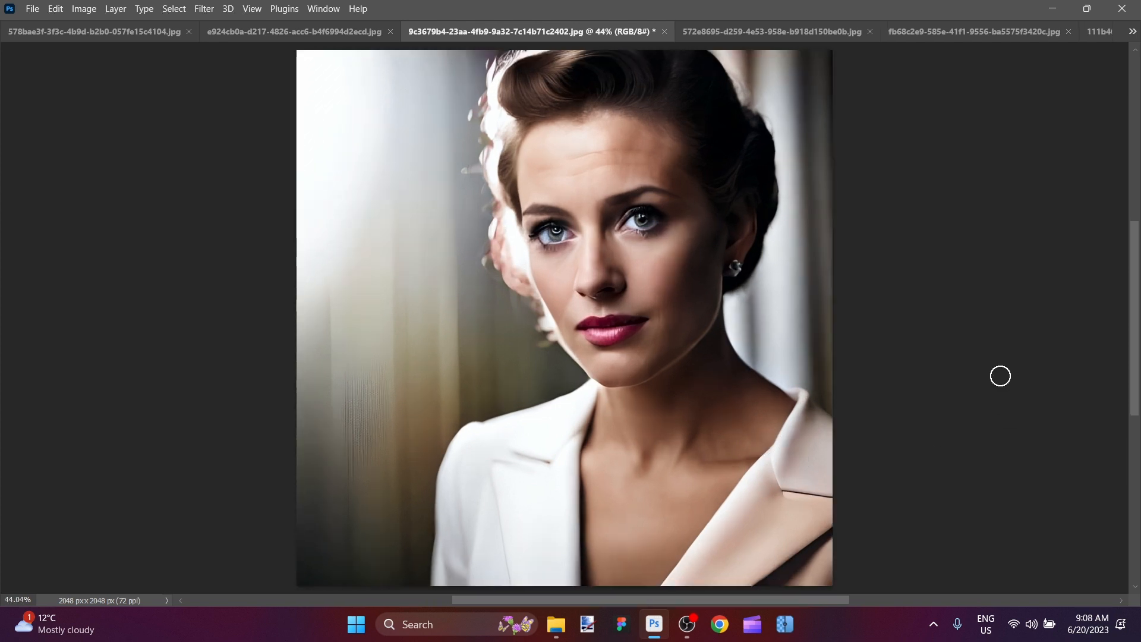
pyautogui.hotkey('ctrl', 'd')
# Step: Clear the canvas selection in front-facing portrait e924cb0a and review it and side-facing portrait 578bae3f fitted to the screen
pyautogui.click(364, 32)
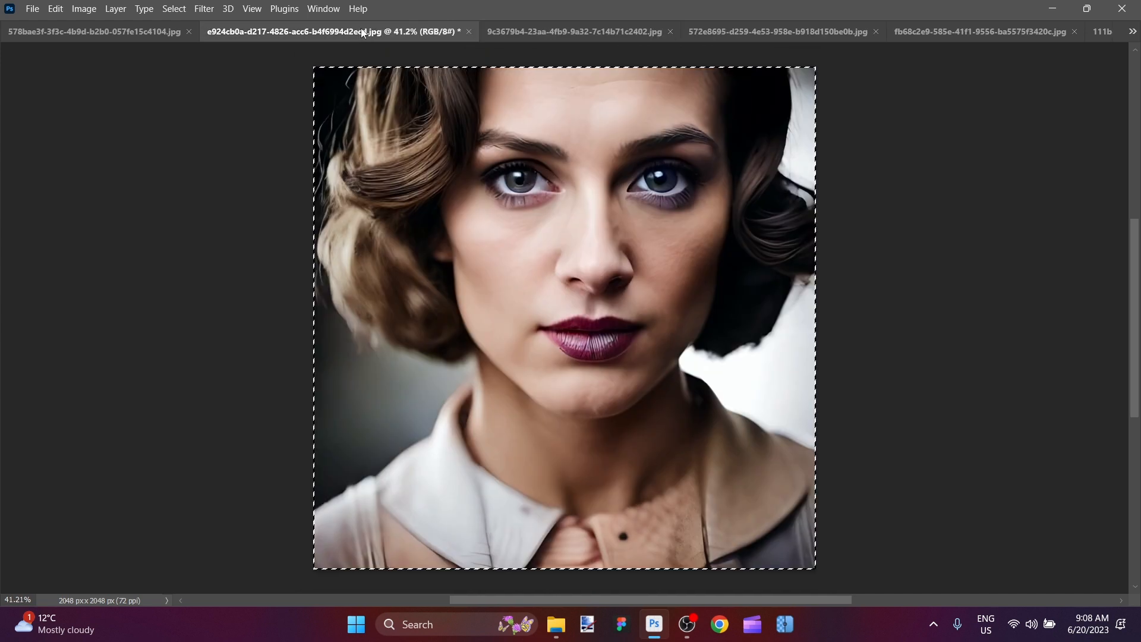
pyautogui.hotkey('ctrl', 'd')
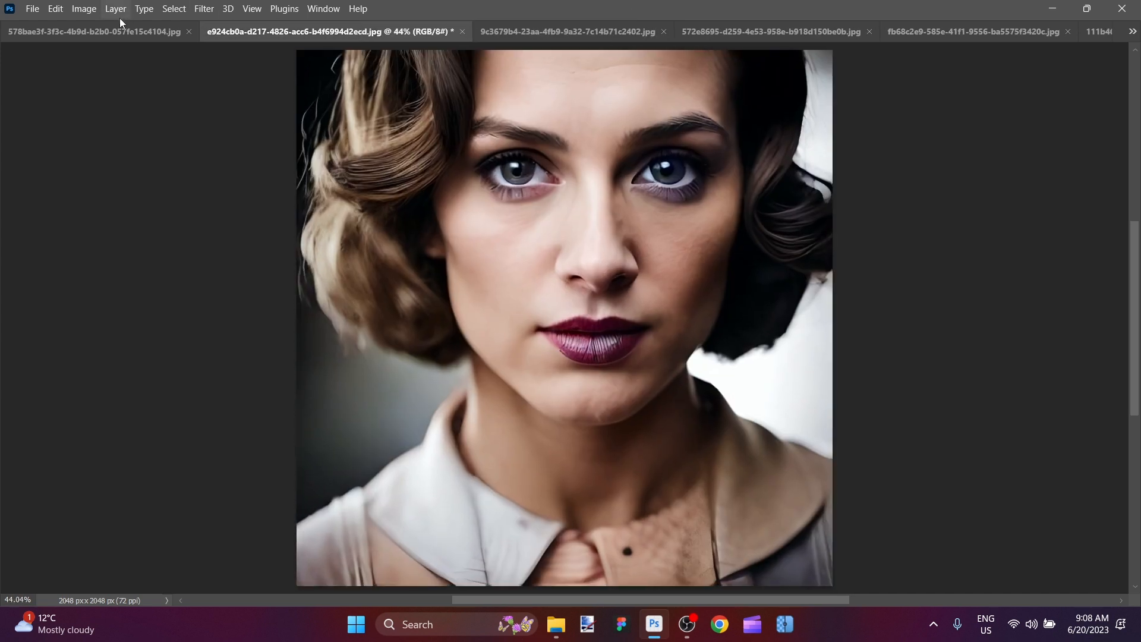
pyautogui.click(125, 35)
pyautogui.hotkey('ctrl', '0')
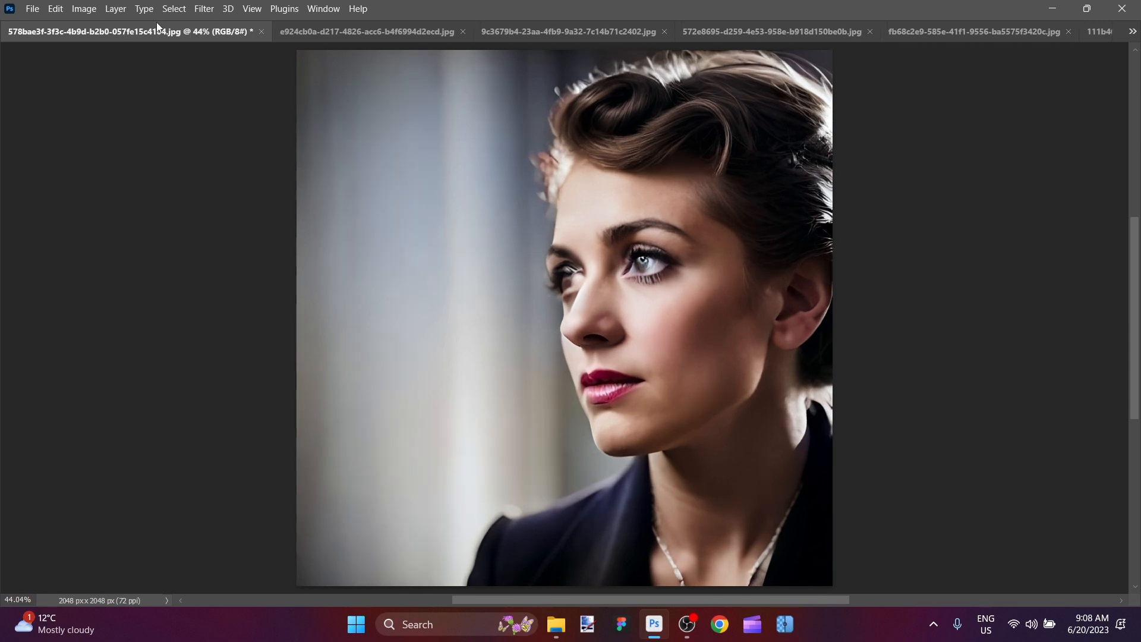